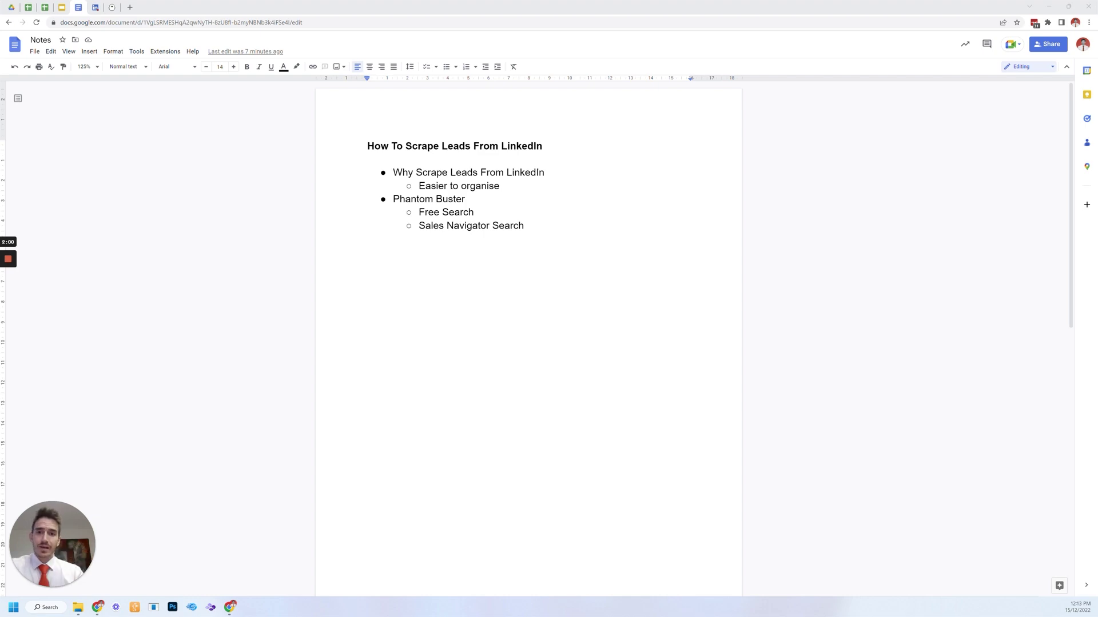
- Load the phantombuster.com homepage and open the PhantomBuster Chrome extension store page
{"action": "key", "text": "ctrl+shift+Left"}
{"action": "key", "text": "ctrl+shift+Left"}
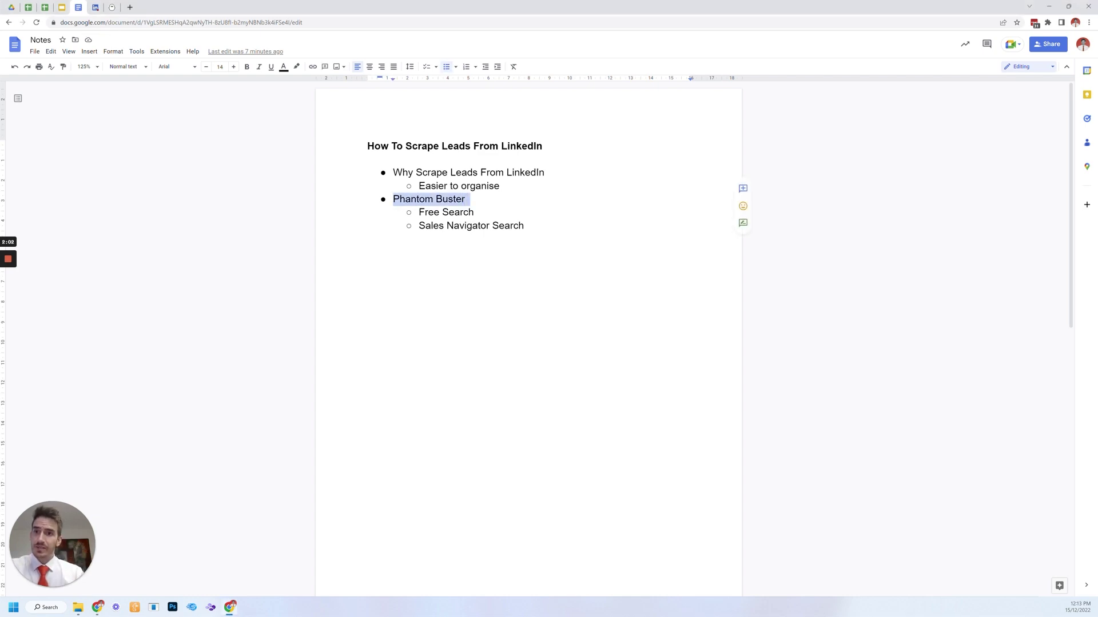
{"action": "left_click", "coordinate": [112, 7]}
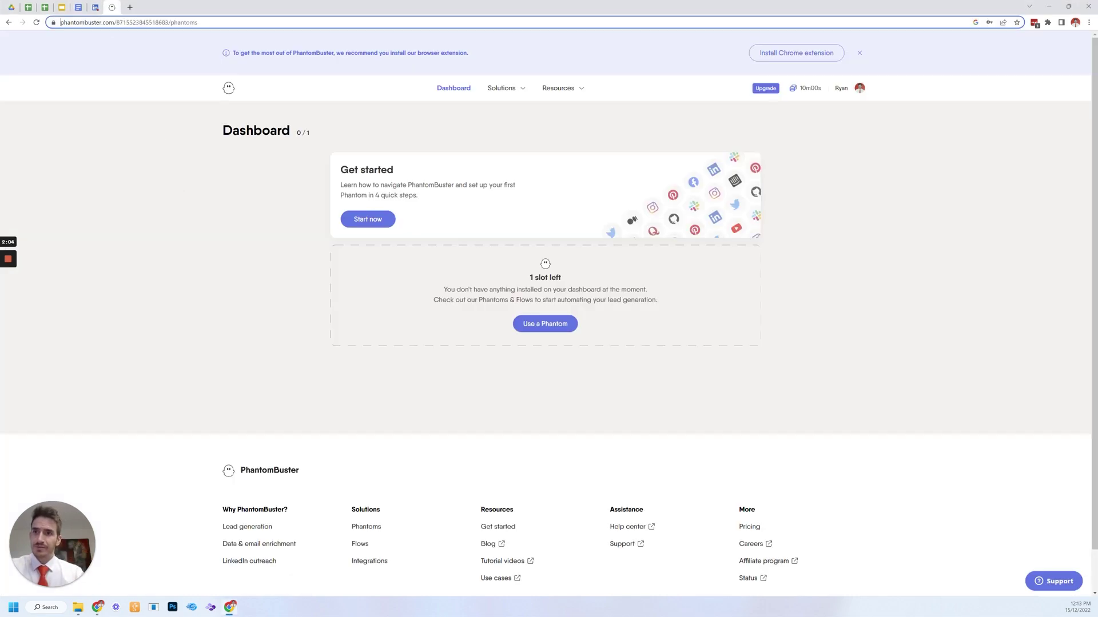
{"action": "left_click", "coordinate": [113, 21]}
{"action": "left_click", "coordinate": [124, 38]}
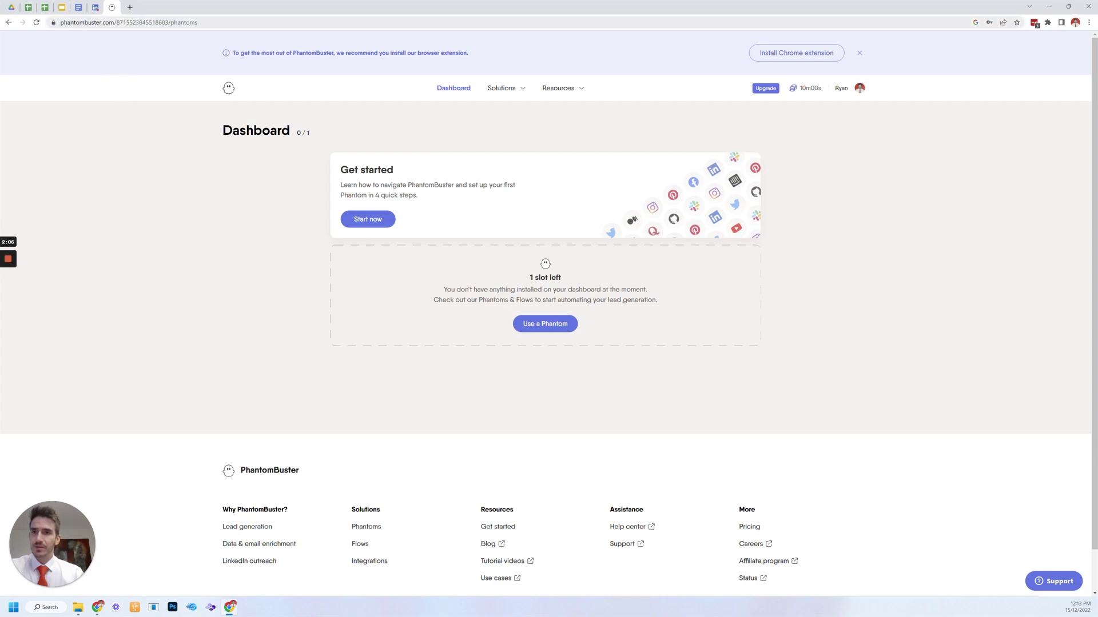
{"action": "left_click_drag", "start_coordinate": [142, 22], "coordinate": [229, 23]}
{"action": "key", "text": "BackSpace"}
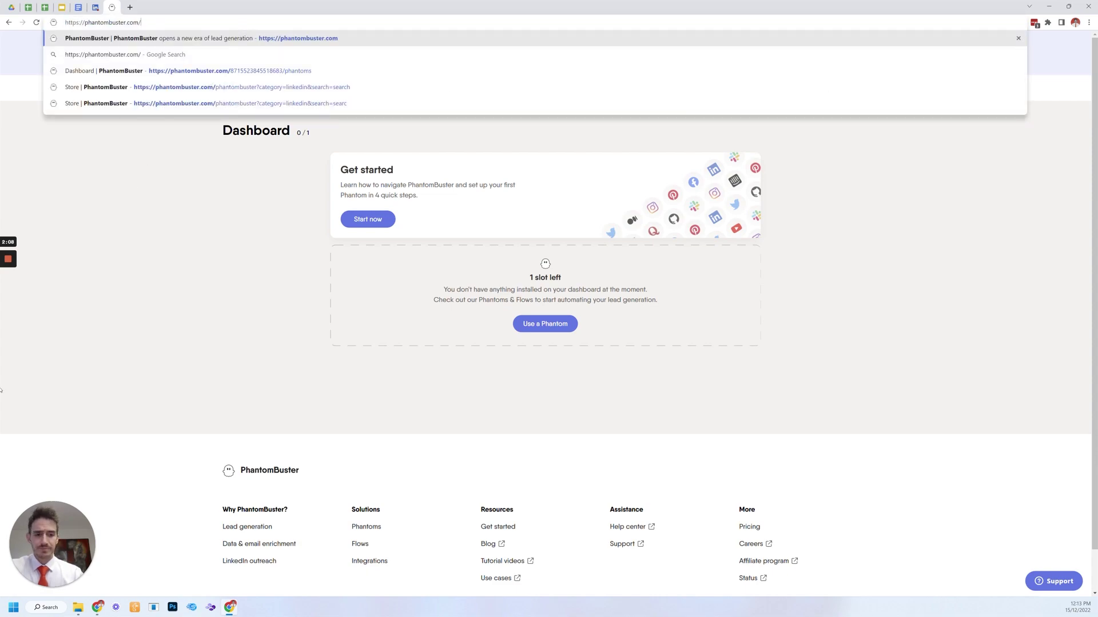
{"action": "key", "text": "Return"}
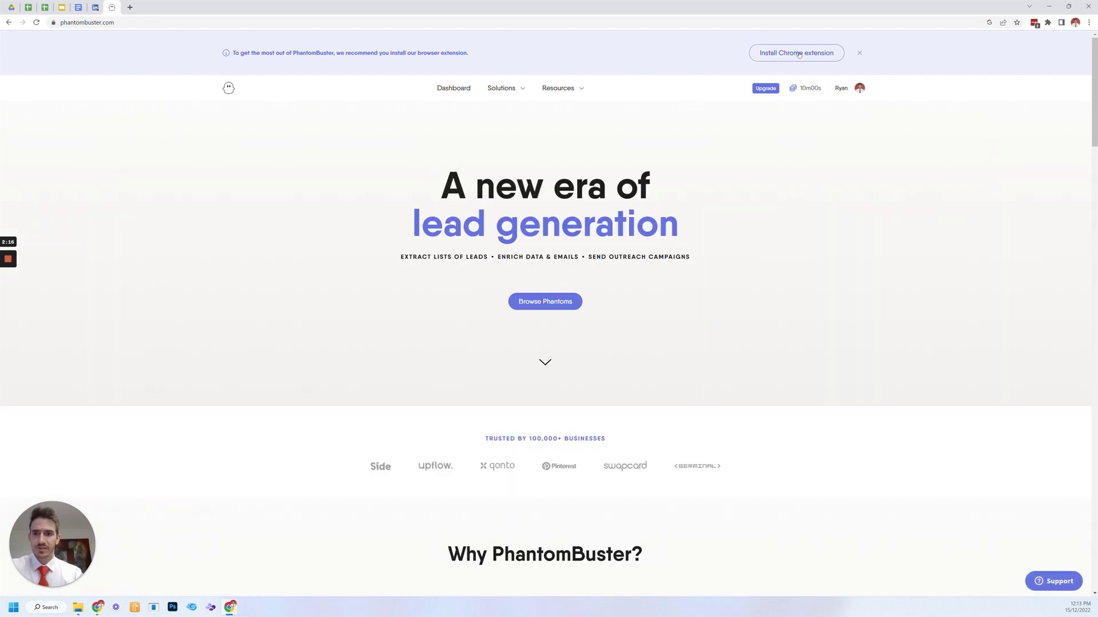
{"action": "left_click", "coordinate": [799, 54]}
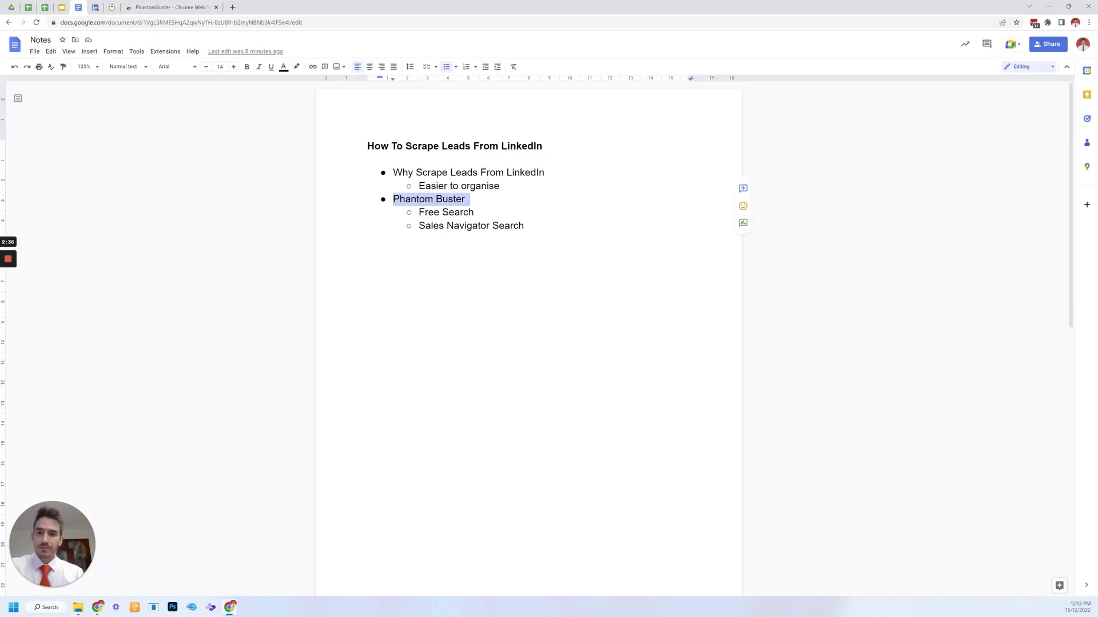
- Back in the notes, select the 'Free Search' bullet, then go to the LinkedIn tab
{"action": "key", "text": "BackSpace"}
{"action": "key", "text": "BackSpace"}
{"action": "key", "text": "BackSpace"}
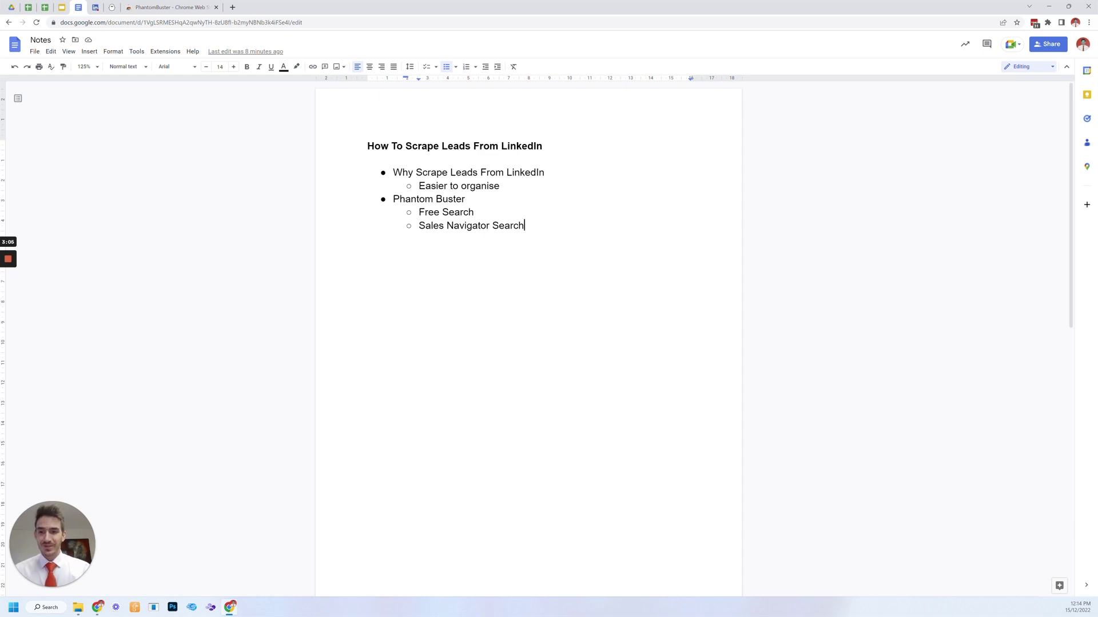
{"action": "left_click_drag", "start_coordinate": [418, 212], "coordinate": [482, 212]}
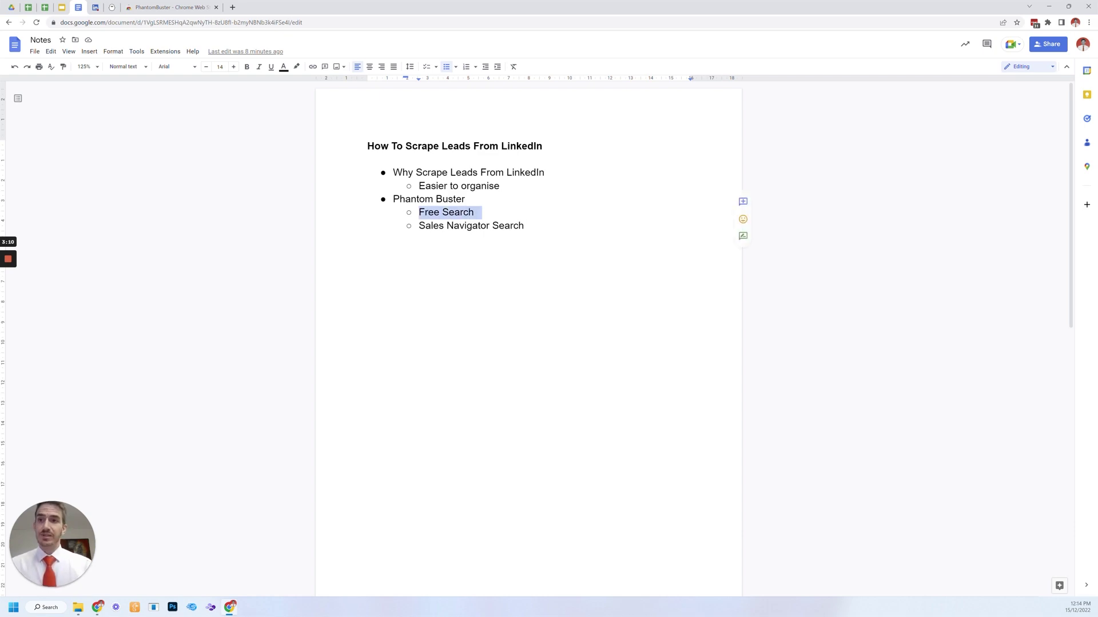
{"action": "key", "text": "ctrl+Tab"}
- Search LinkedIn for 'ice cream'
{"action": "left_click", "coordinate": [377, 42]}
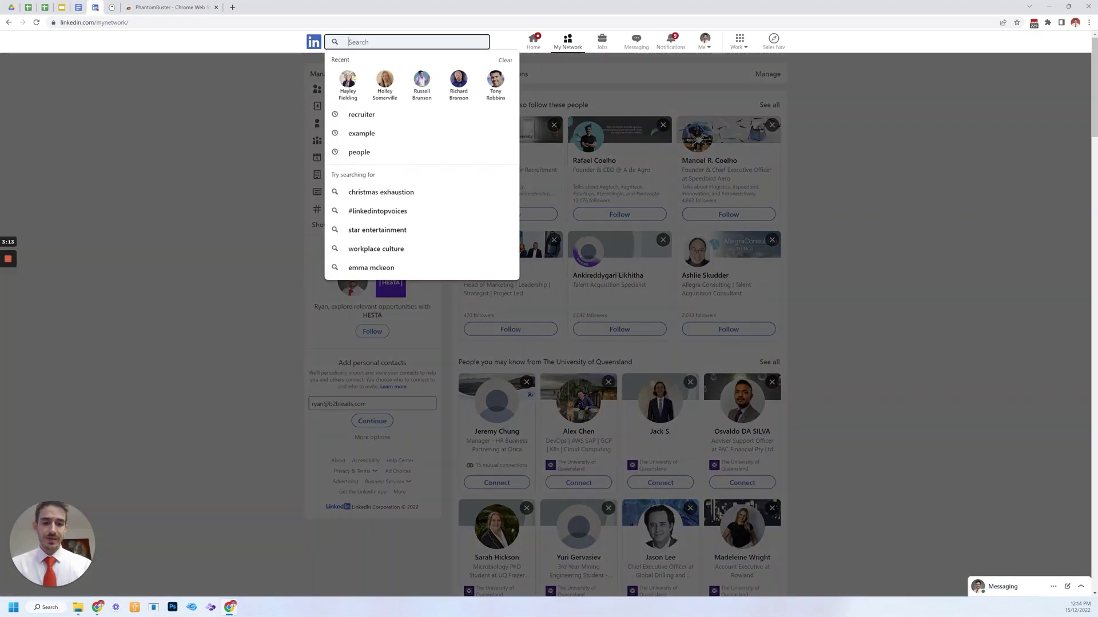
{"action": "type", "text": "ice cream"}
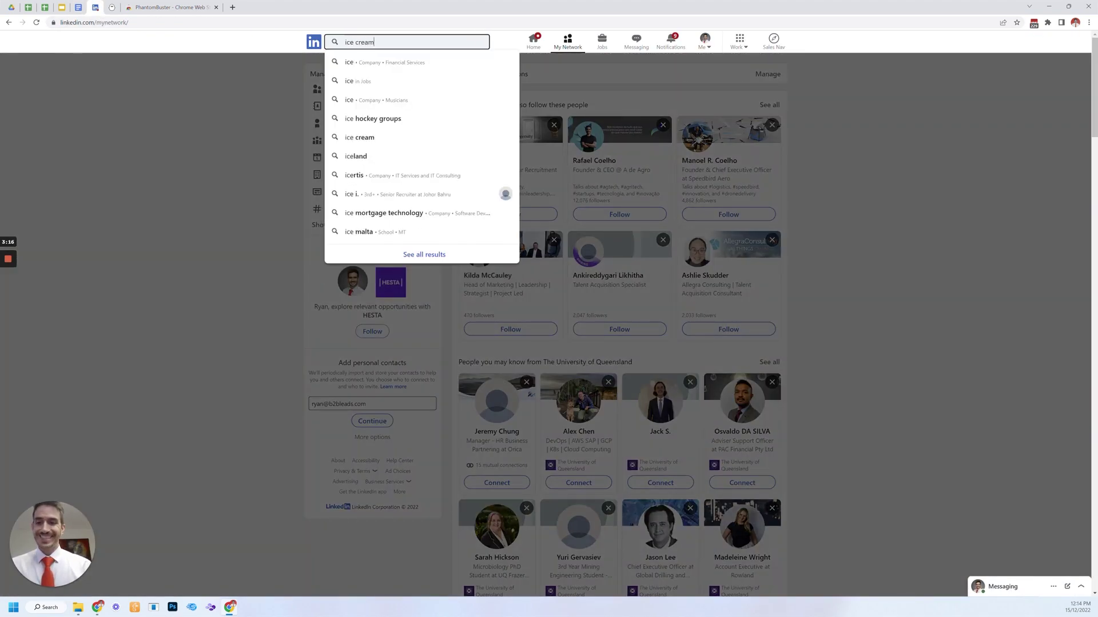
{"action": "key", "text": "Return"}
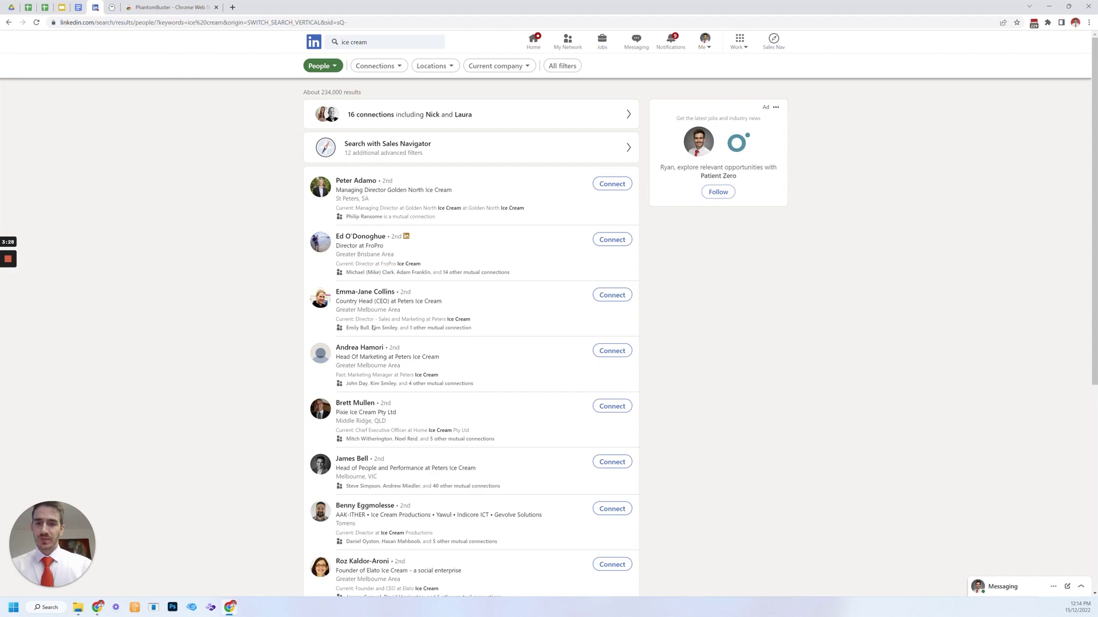
{"action": "scroll", "coordinate": [373, 313], "scroll_direction": "down", "scroll_amount": 1}
{"action": "scroll", "coordinate": [371, 356], "scroll_direction": "up", "scroll_amount": 1}
- Filter the ice cream results to people located in Australia
{"action": "left_click", "coordinate": [563, 66]}
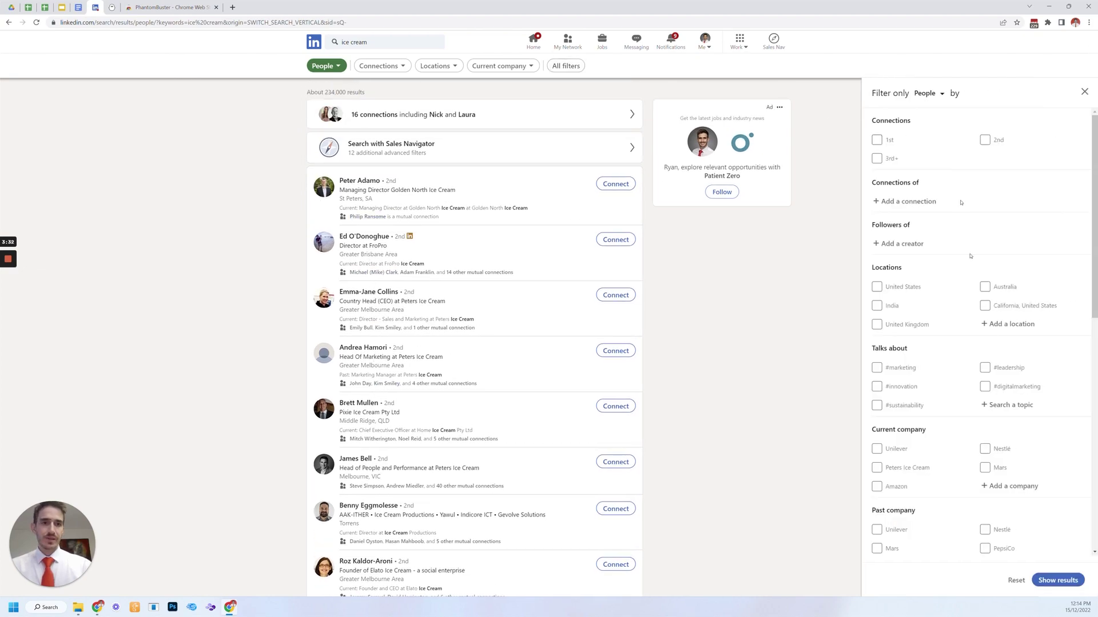
{"action": "scroll", "coordinate": [814, 324], "scroll_direction": "down", "scroll_amount": 1}
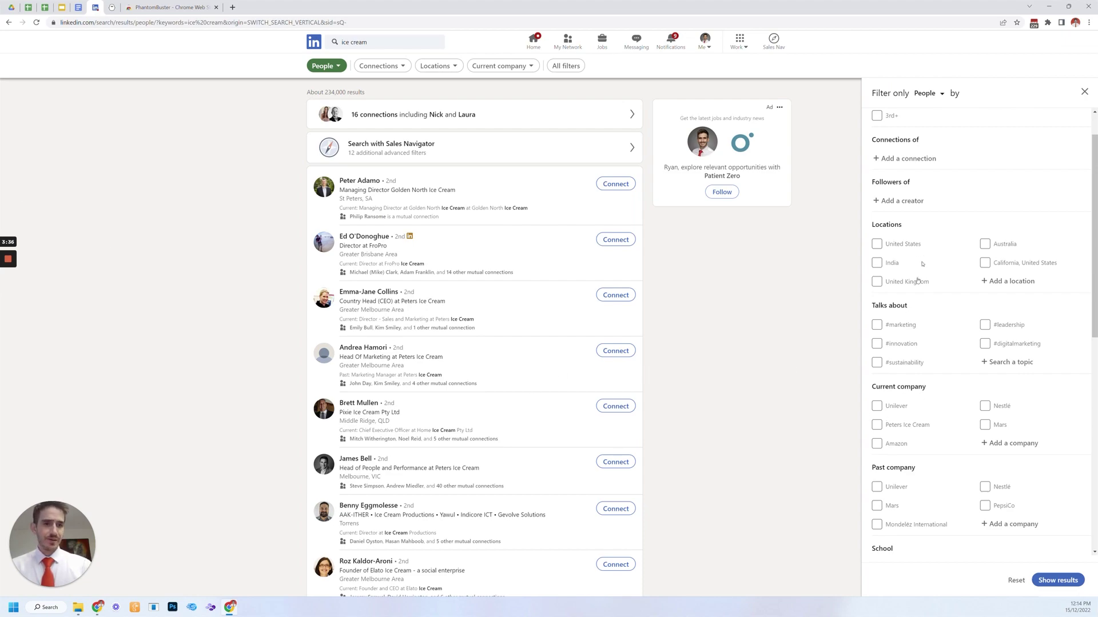
{"action": "left_click", "coordinate": [984, 244]}
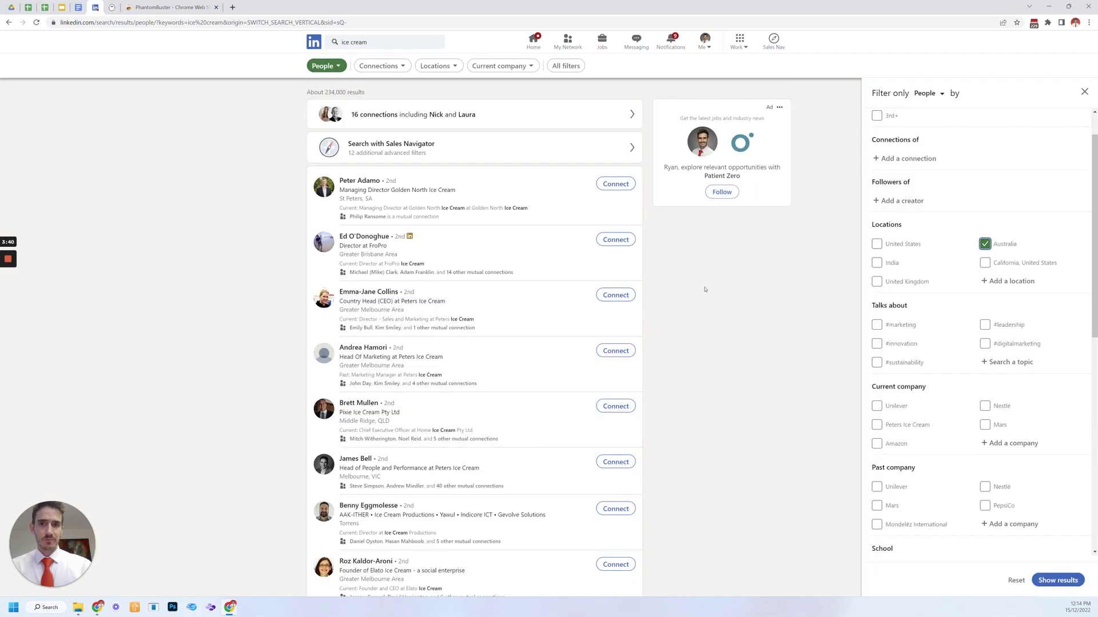
{"action": "left_click", "coordinate": [359, 84]}
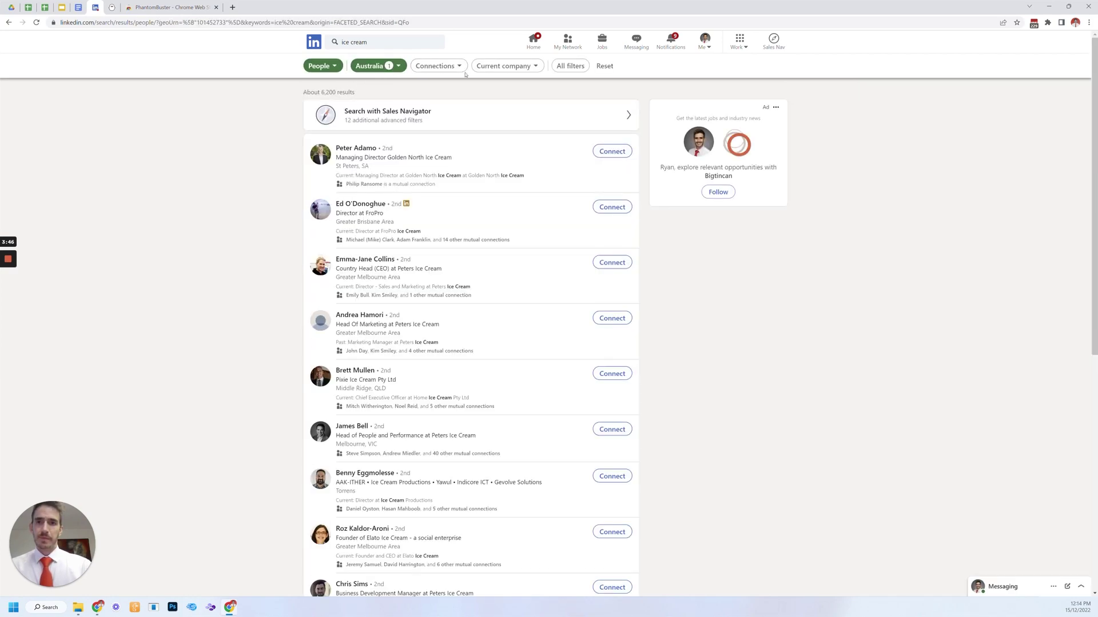
- Restrict the search results to 2nd-degree connections only
{"action": "left_click", "coordinate": [436, 66]}
{"action": "left_click", "coordinate": [384, 109]}
{"action": "left_click", "coordinate": [384, 128]}
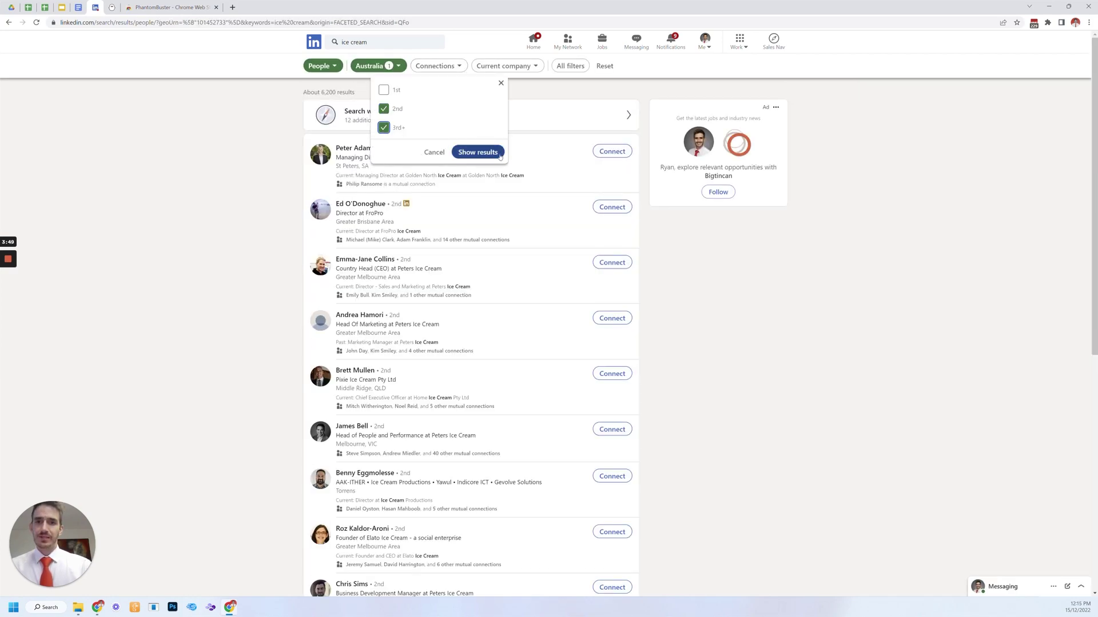
{"action": "left_click", "coordinate": [477, 152]}
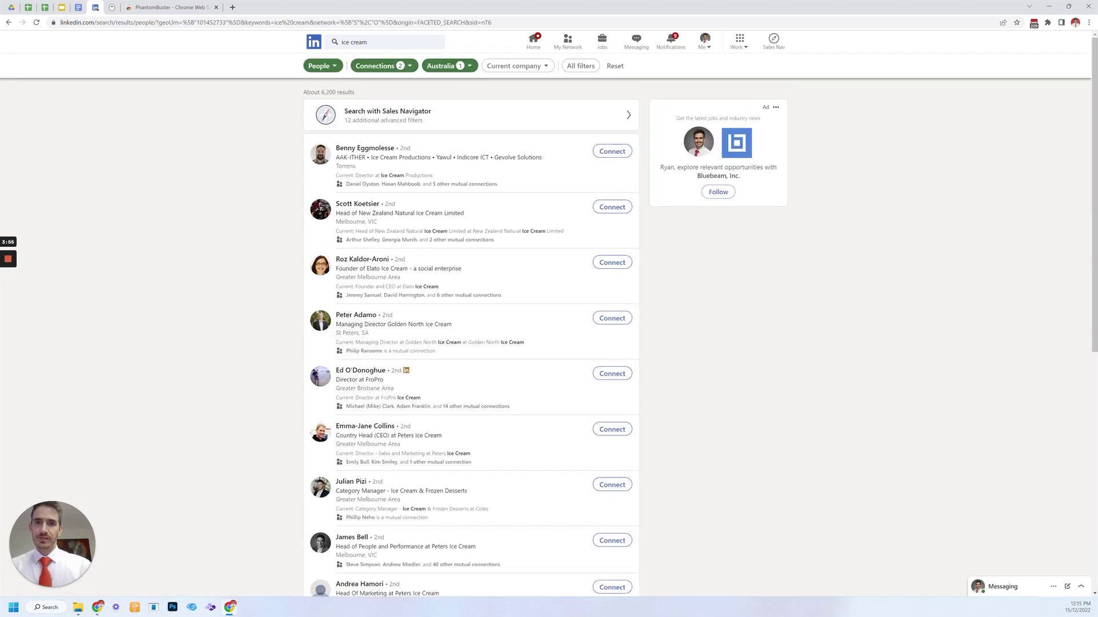
{"action": "left_click", "coordinate": [415, 67]}
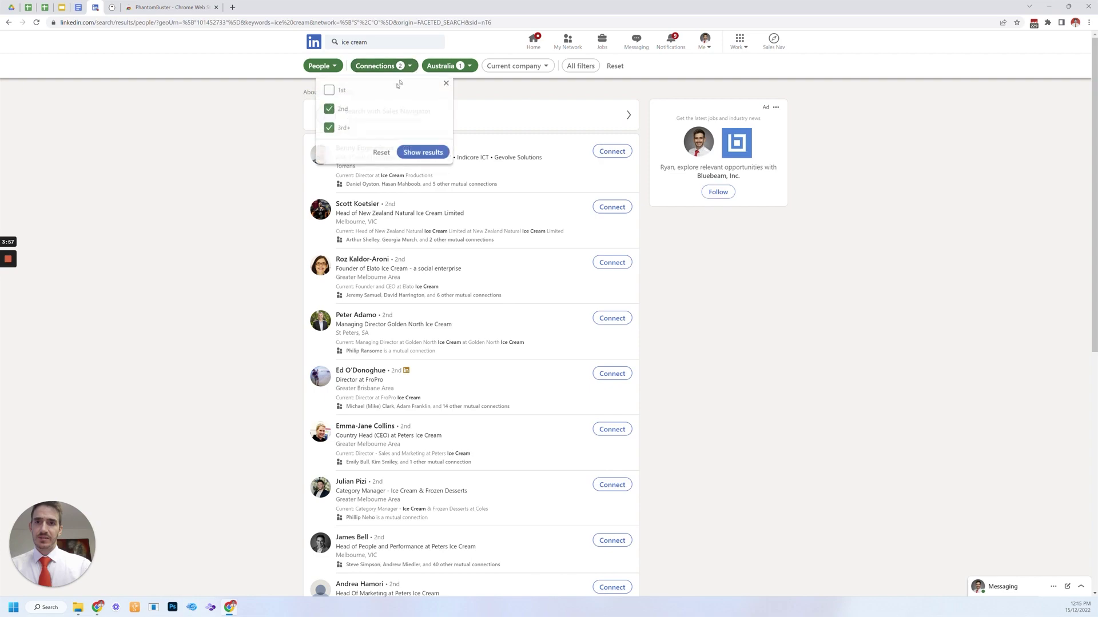
{"action": "left_click", "coordinate": [328, 128]}
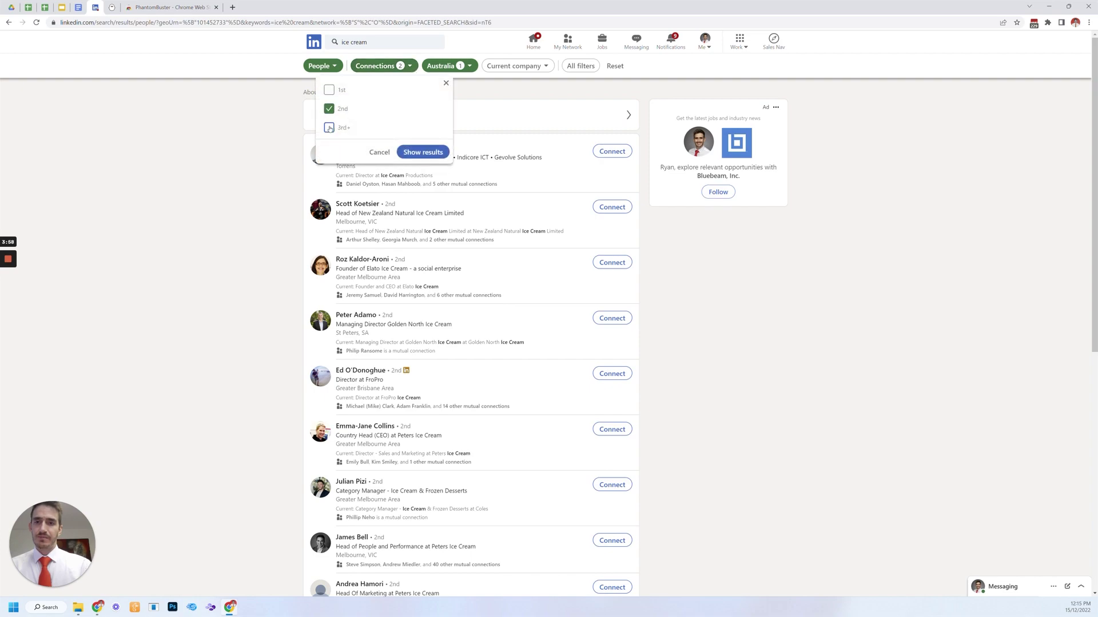
{"action": "left_click", "coordinate": [431, 152]}
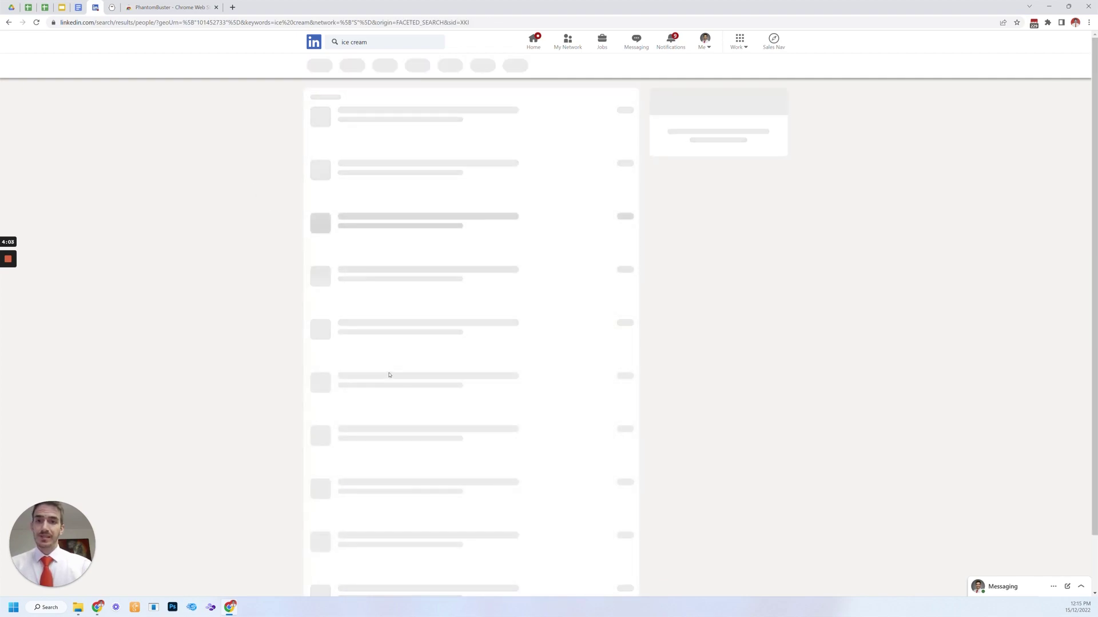
{"action": "scroll", "coordinate": [424, 375], "scroll_direction": "down", "scroll_amount": 10}
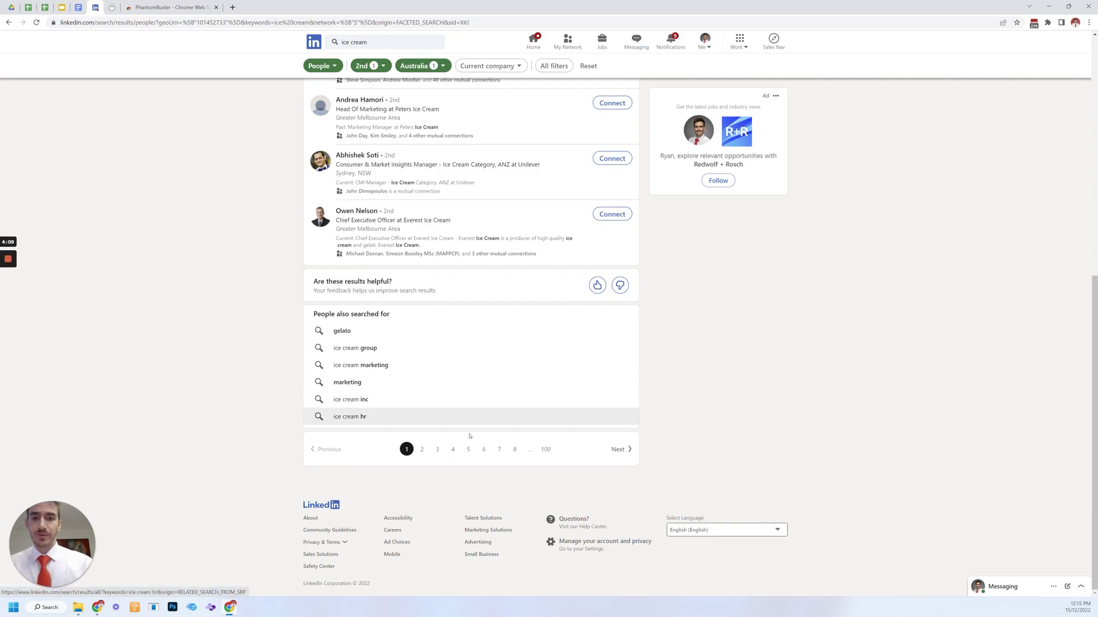
{"action": "scroll", "coordinate": [545, 449], "scroll_direction": "up", "scroll_amount": 8}
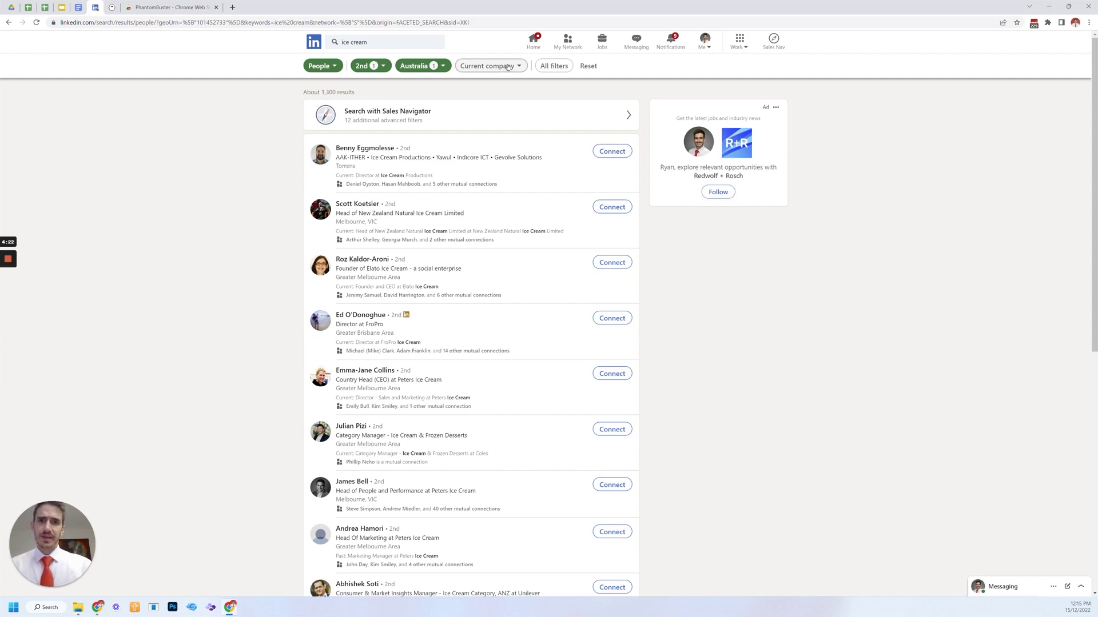
- Change the location to Queensland (220 results) and select the search URL
{"action": "left_click", "coordinate": [440, 66]}
{"action": "left_click", "coordinate": [419, 92]}
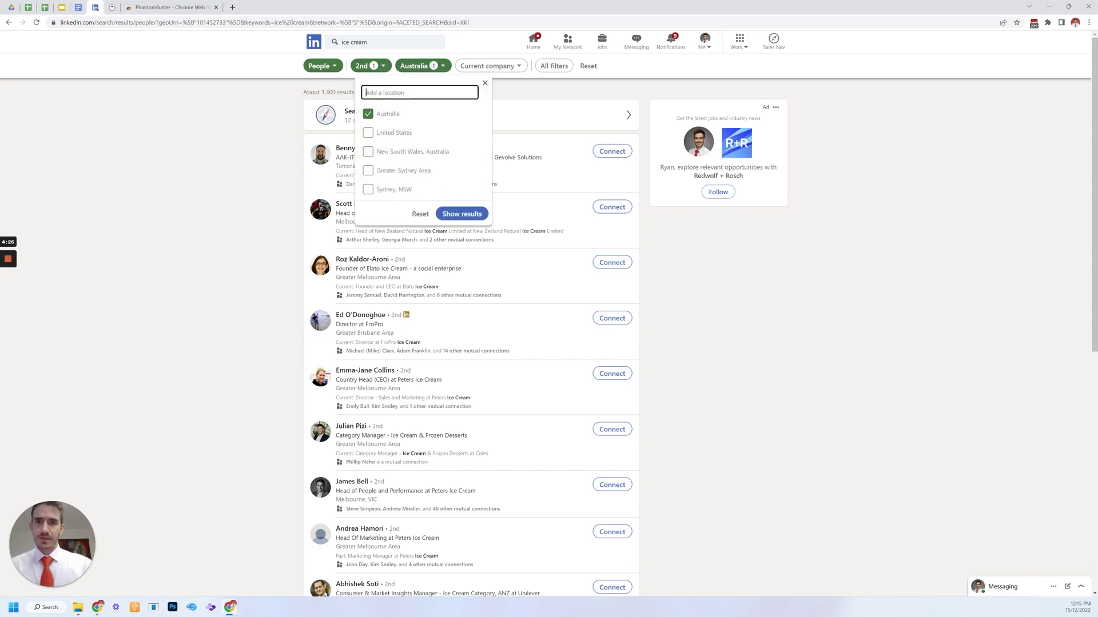
{"action": "type", "text": "quene"}
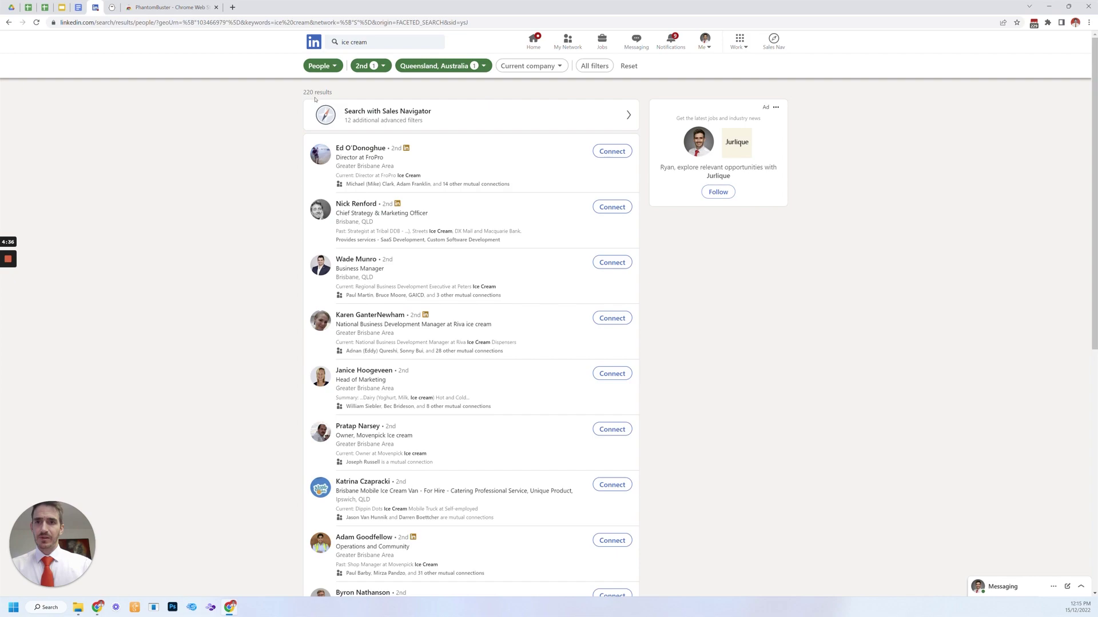
{"action": "left_click_drag", "start_coordinate": [302, 92], "coordinate": [333, 92]}
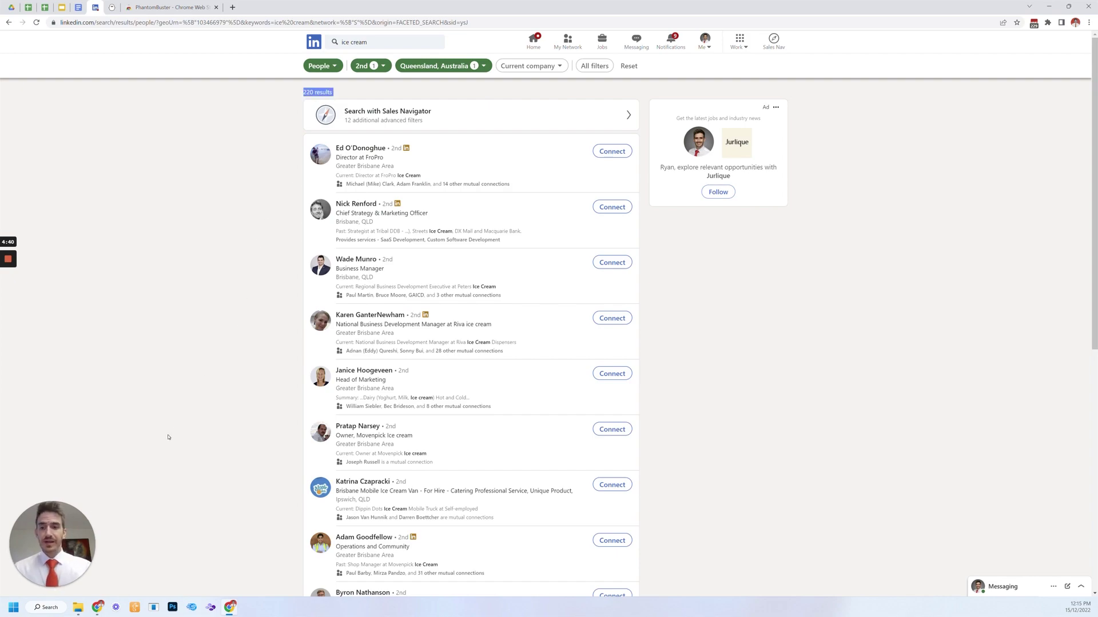
{"action": "left_click", "coordinate": [354, 22]}
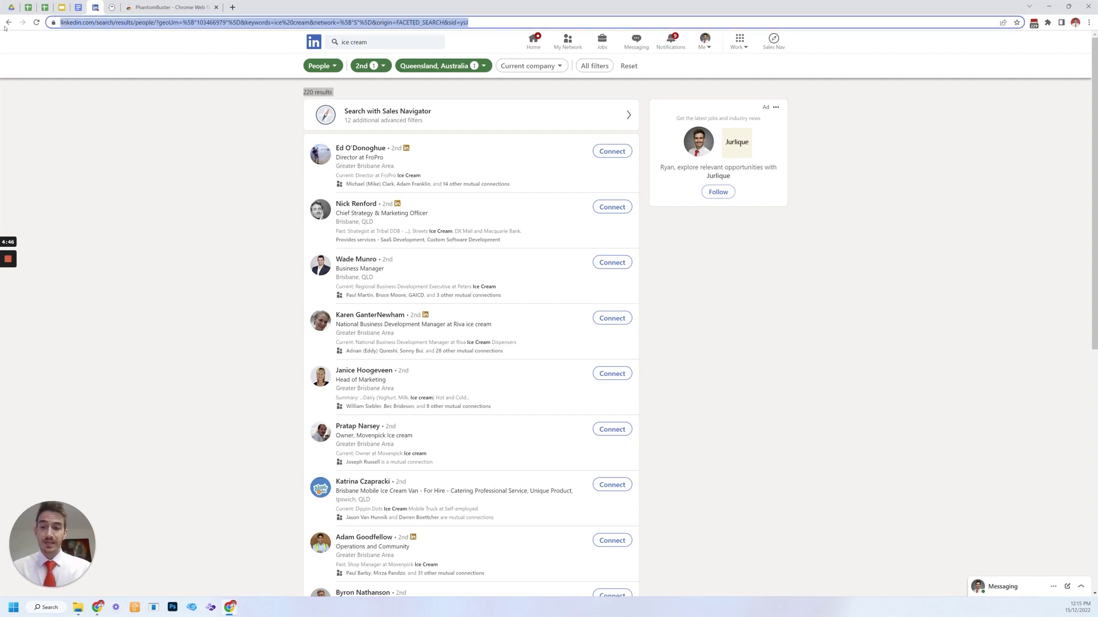
- Paste the LinkedIn search URL as a link below the outline in the Notes doc
{"action": "left_click", "coordinate": [78, 8]}
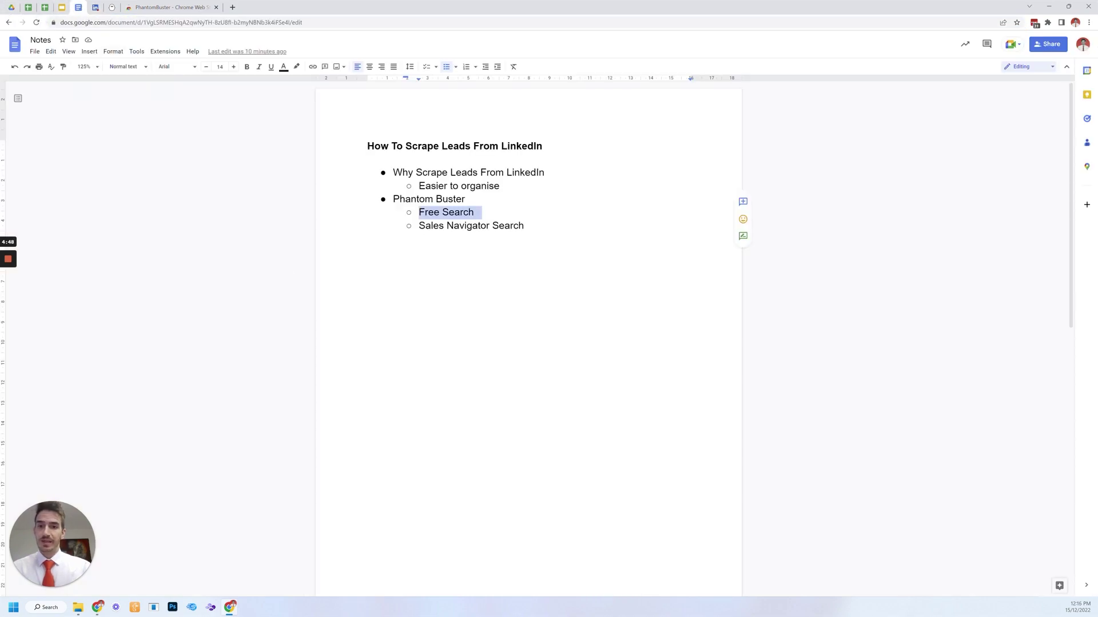
{"action": "left_click", "coordinate": [367, 238]}
{"action": "key", "text": "Return"}
{"action": "key", "text": "Return"}
{"action": "key", "text": "ctrl+v"}
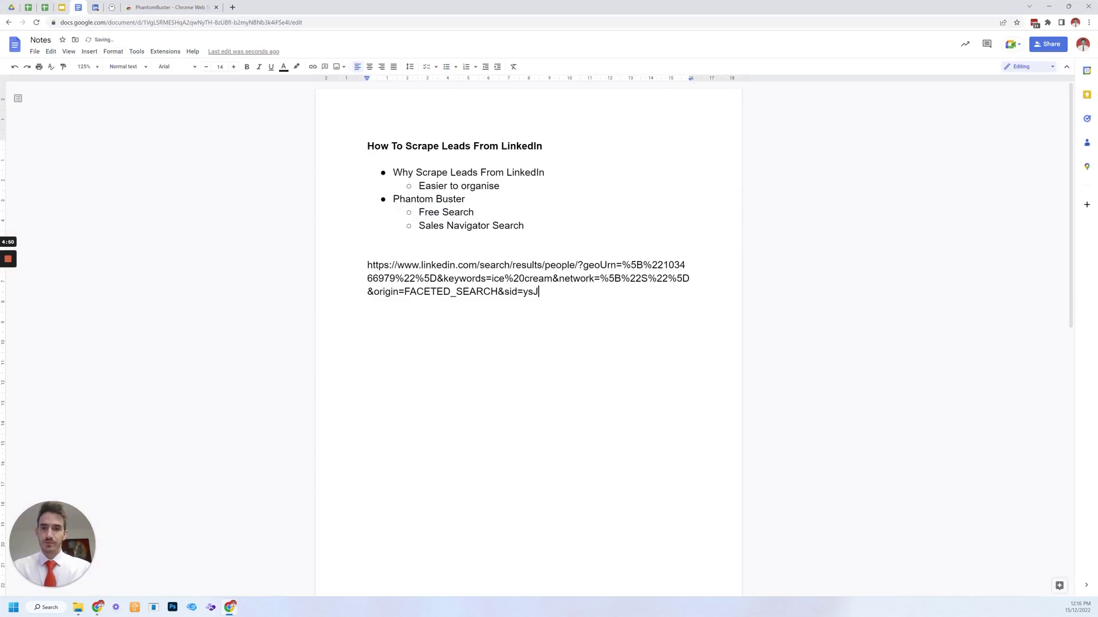
{"action": "key", "text": "Return"}
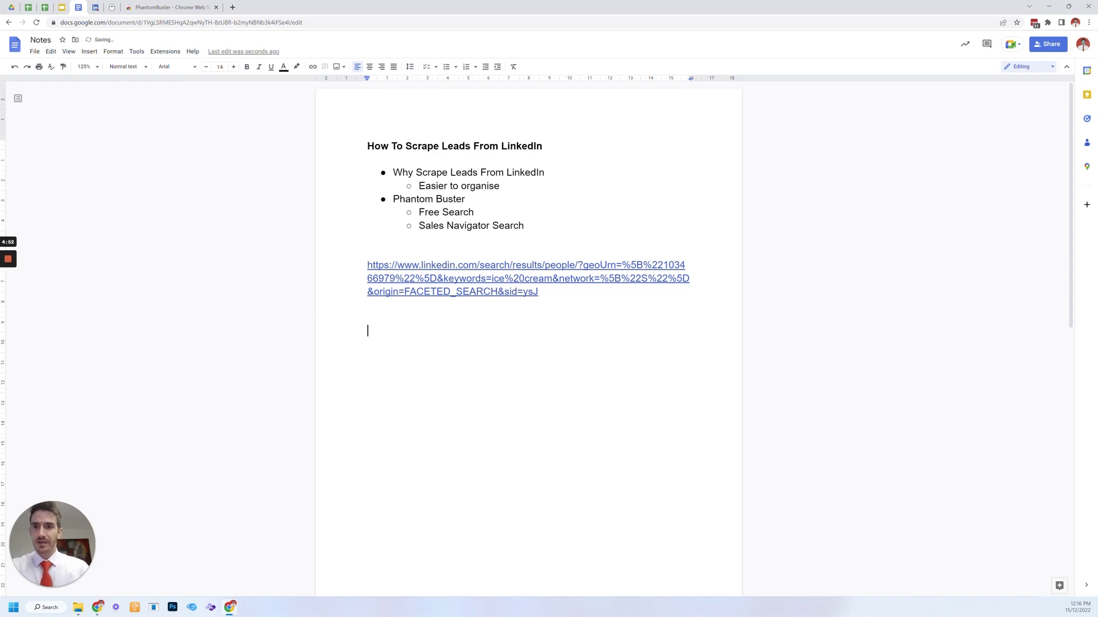
- Pin the PhantomBuster extension in Chrome and reload the PhantomBuster page
{"action": "left_click", "coordinate": [112, 8]}
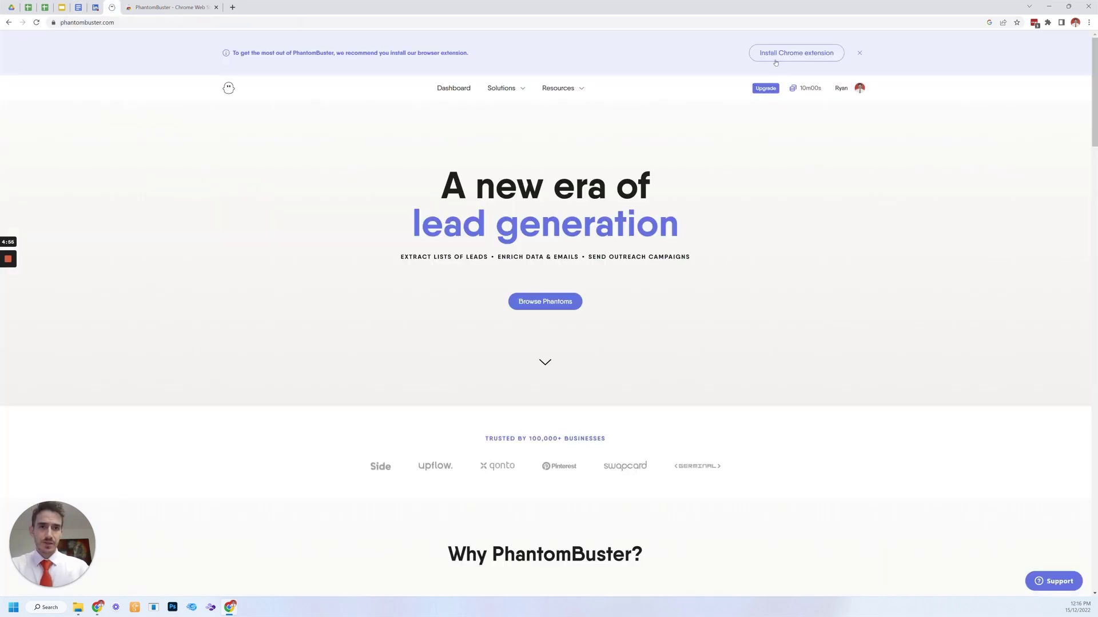
{"action": "left_click", "coordinate": [1048, 22]}
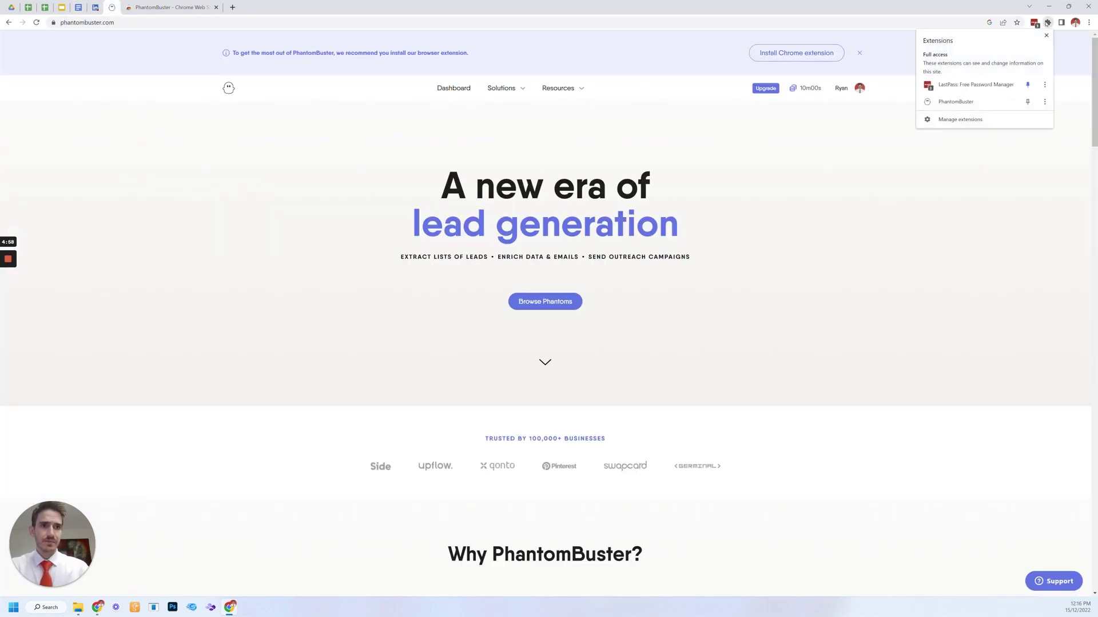
{"action": "left_click", "coordinate": [1027, 101]}
{"action": "key", "text": "F5"}
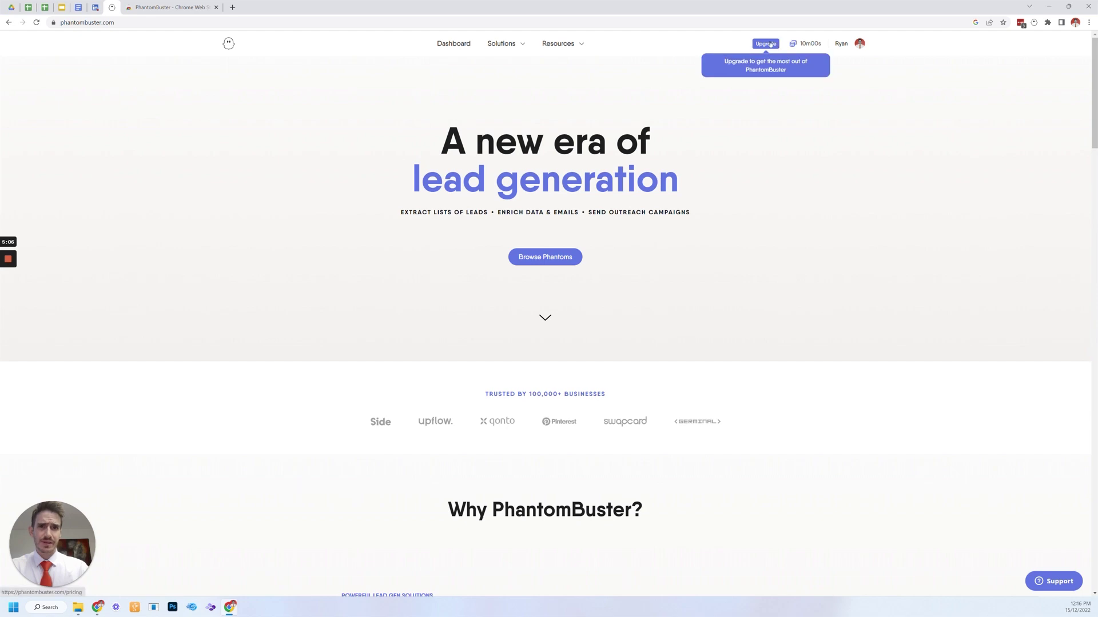
- Choose the LinkedIn Search Export phantom from the LinkedIn solutions and start using it
{"action": "mouse_move", "coordinate": [501, 43]}
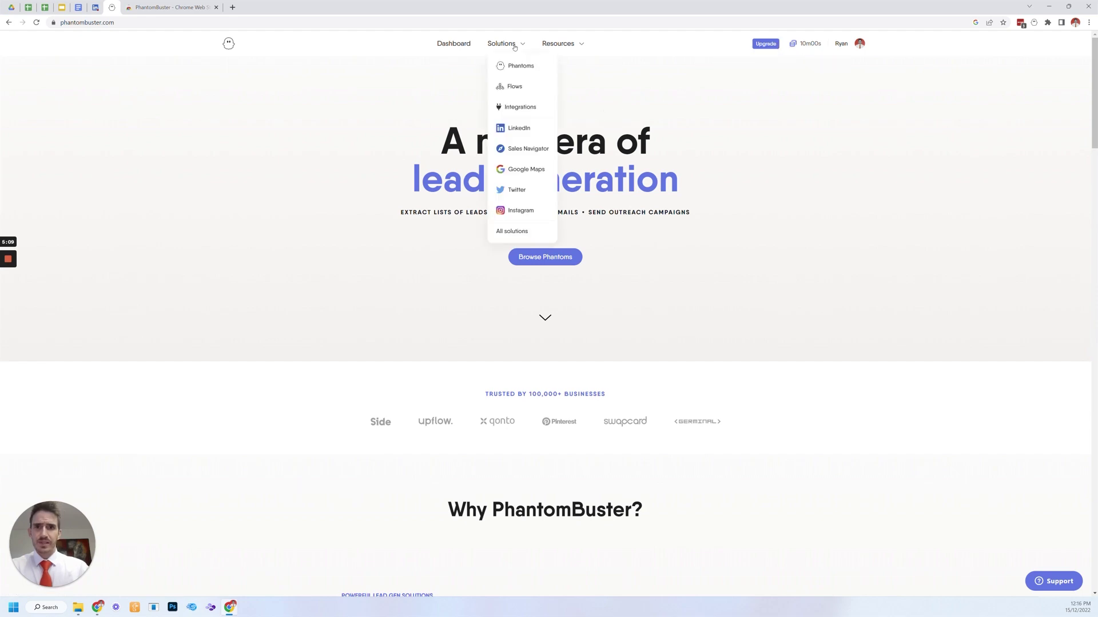
{"action": "left_click", "coordinate": [514, 126]}
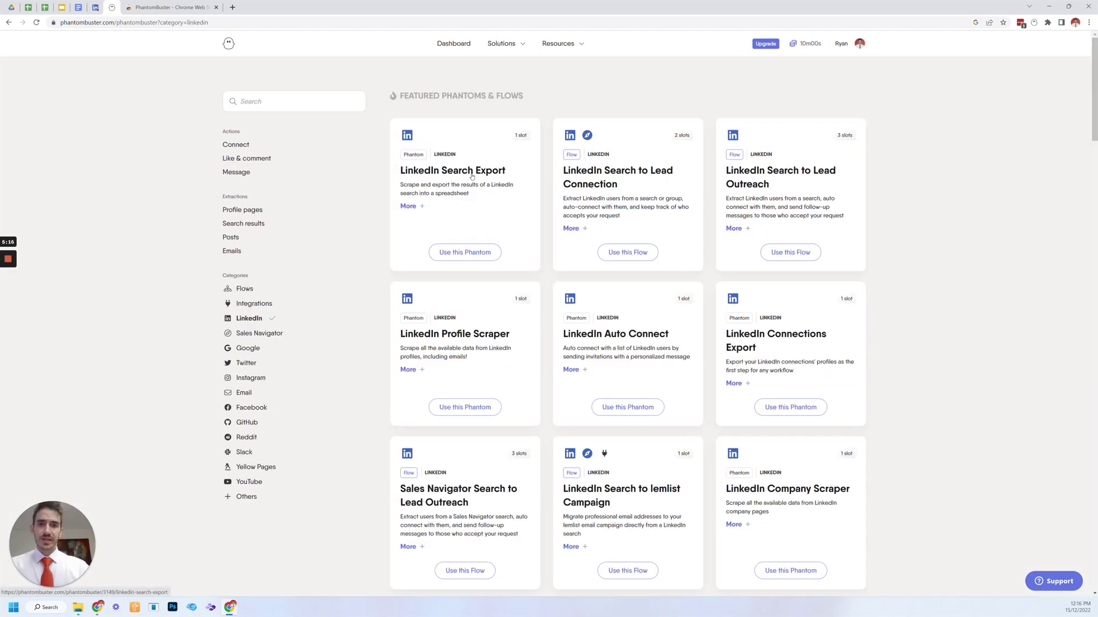
{"action": "left_click", "coordinate": [526, 167]}
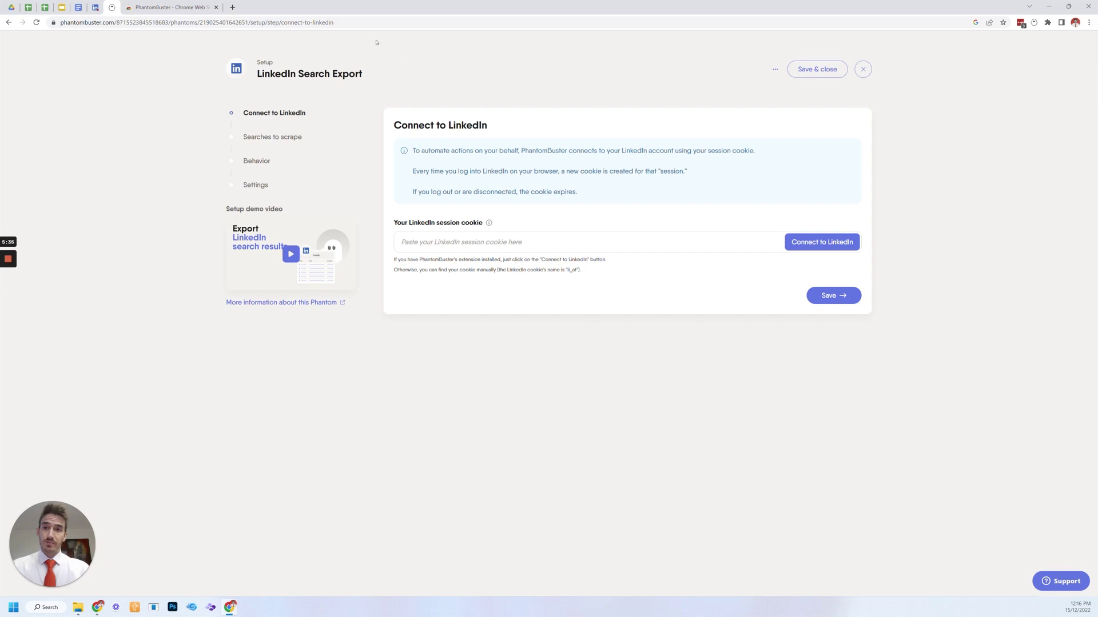
- Connect the phantom to the LinkedIn account and save the connection
{"action": "left_click", "coordinate": [821, 246]}
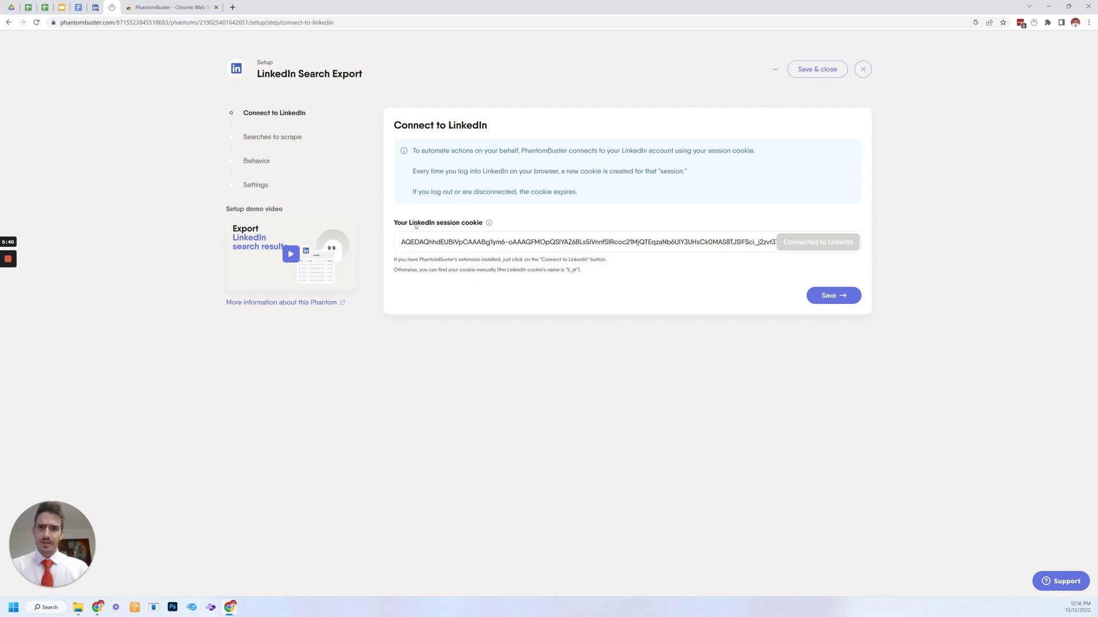
{"action": "left_click", "coordinate": [829, 297]}
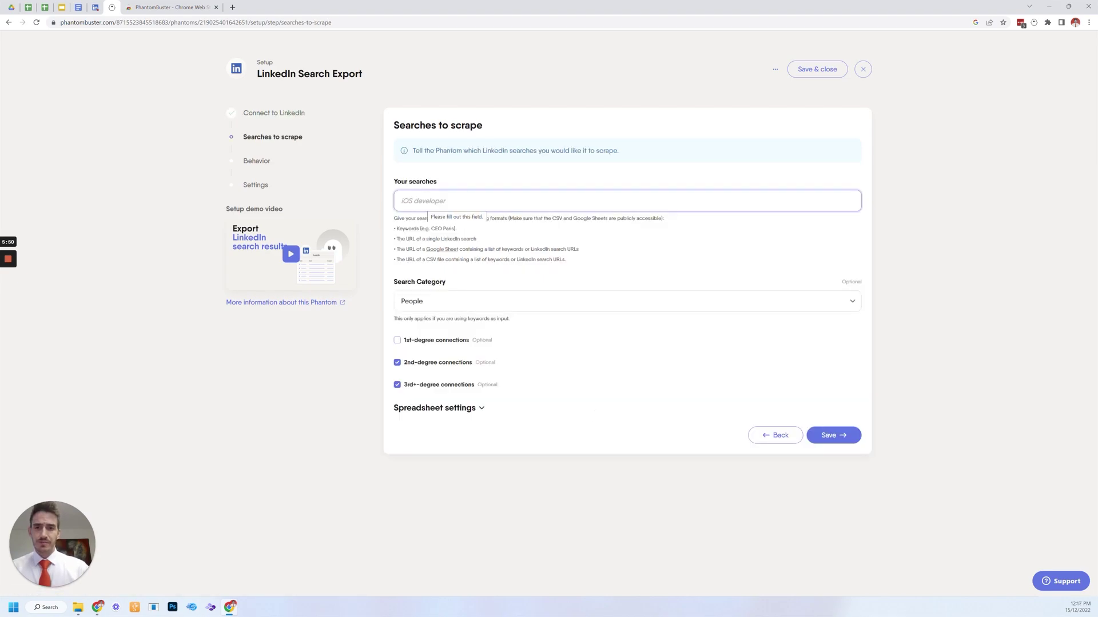
{"action": "left_click_drag", "start_coordinate": [408, 239], "coordinate": [453, 256]}
{"action": "left_click", "coordinate": [453, 256]}
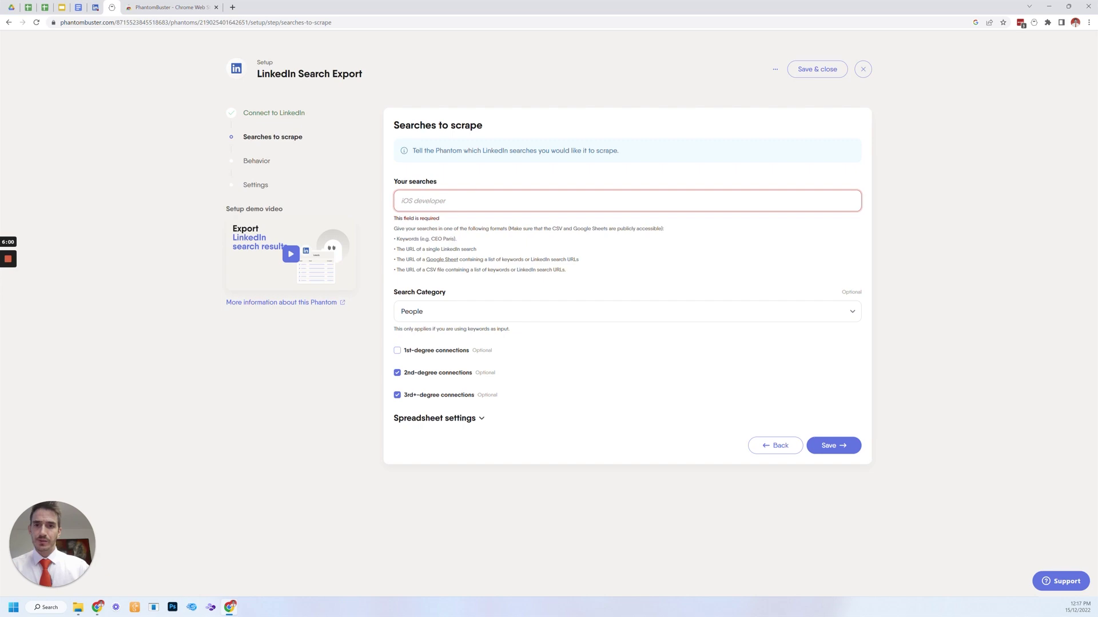
- Paste the ice-cream search URL into Your searches and save
{"action": "left_click", "coordinate": [402, 201]}
{"action": "key", "text": "ctrl+v"}
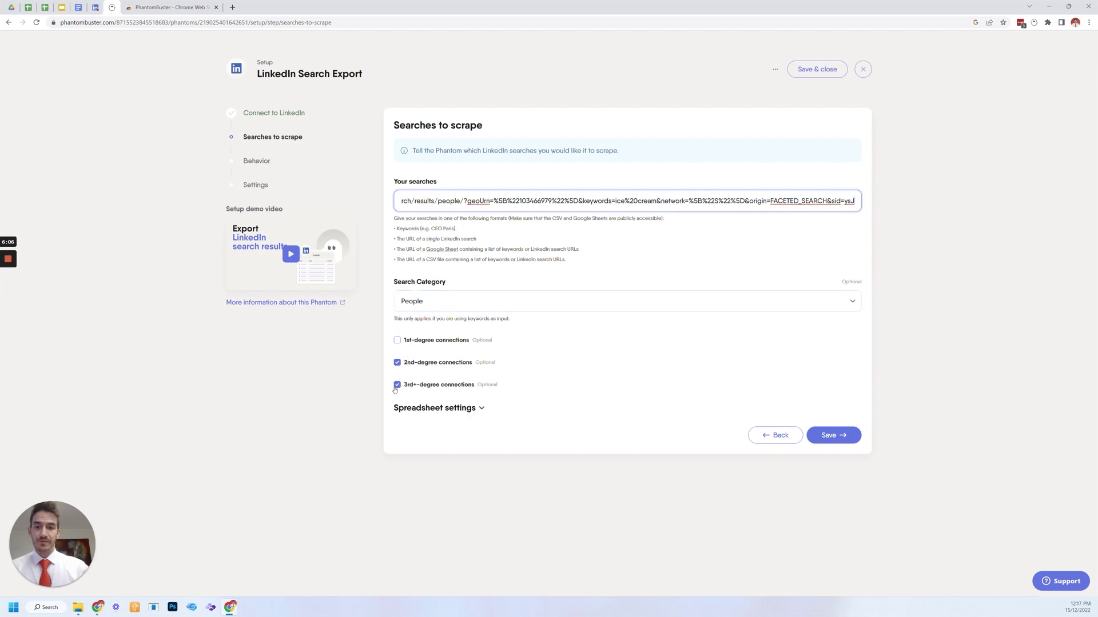
{"action": "left_click", "coordinate": [483, 409]}
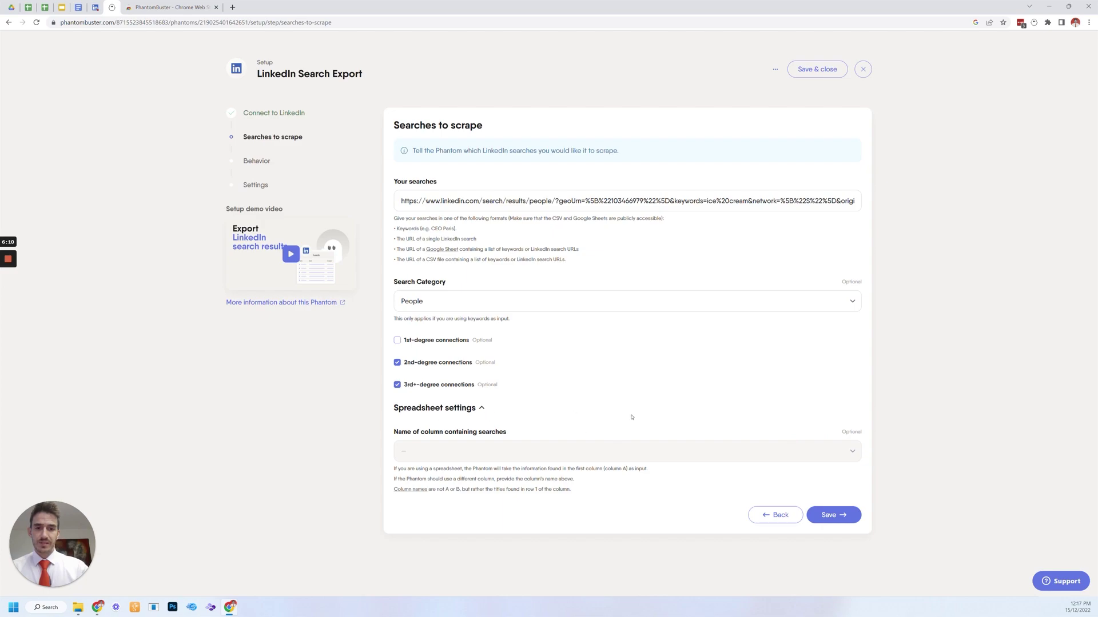
{"action": "left_click", "coordinate": [834, 515]}
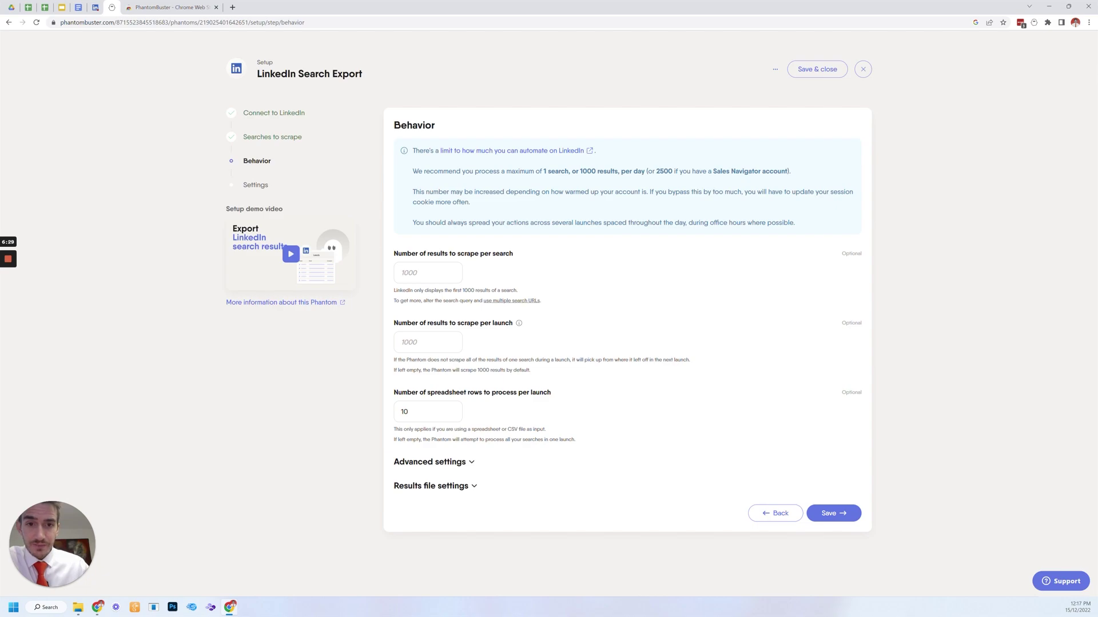
- Set both results per search and results per launch to 100
{"action": "left_click", "coordinate": [426, 273]}
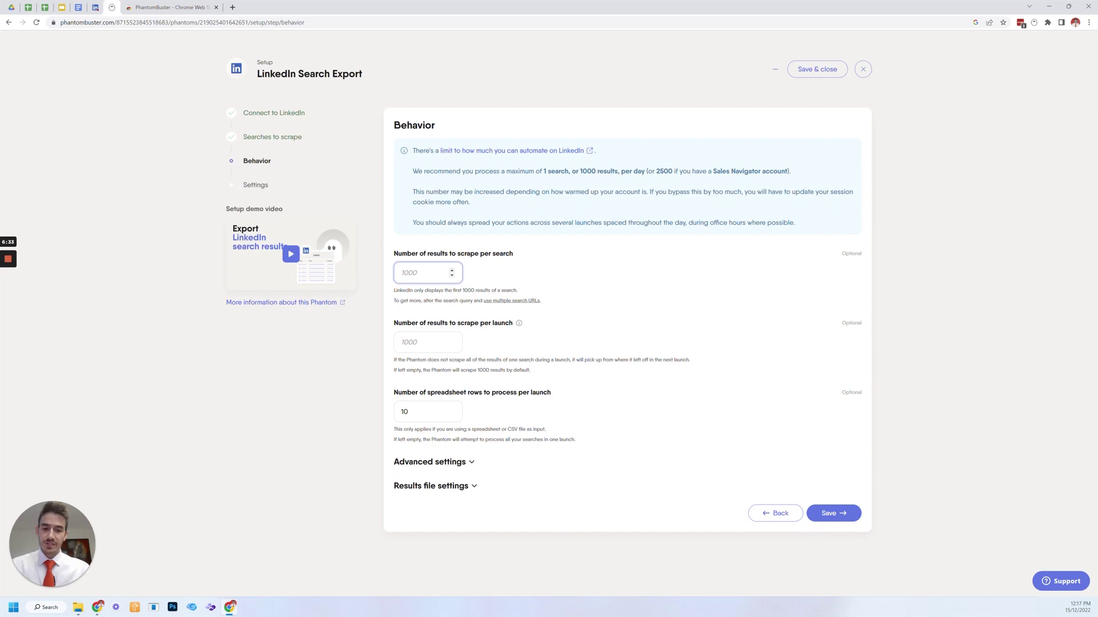
{"action": "type", "text": "200"}
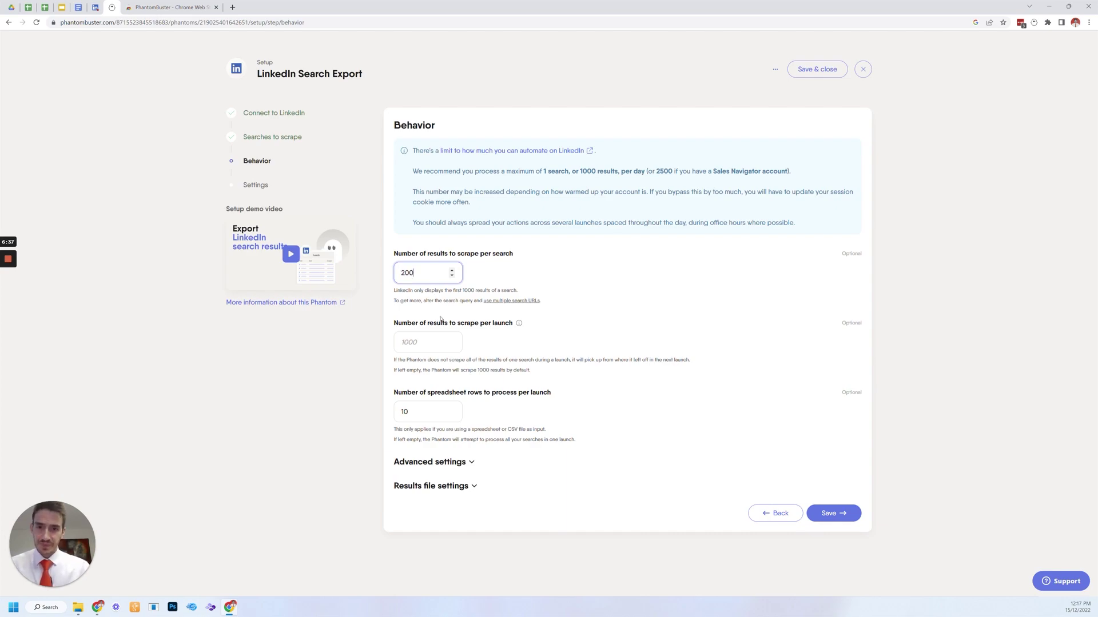
{"action": "key", "text": "Tab"}
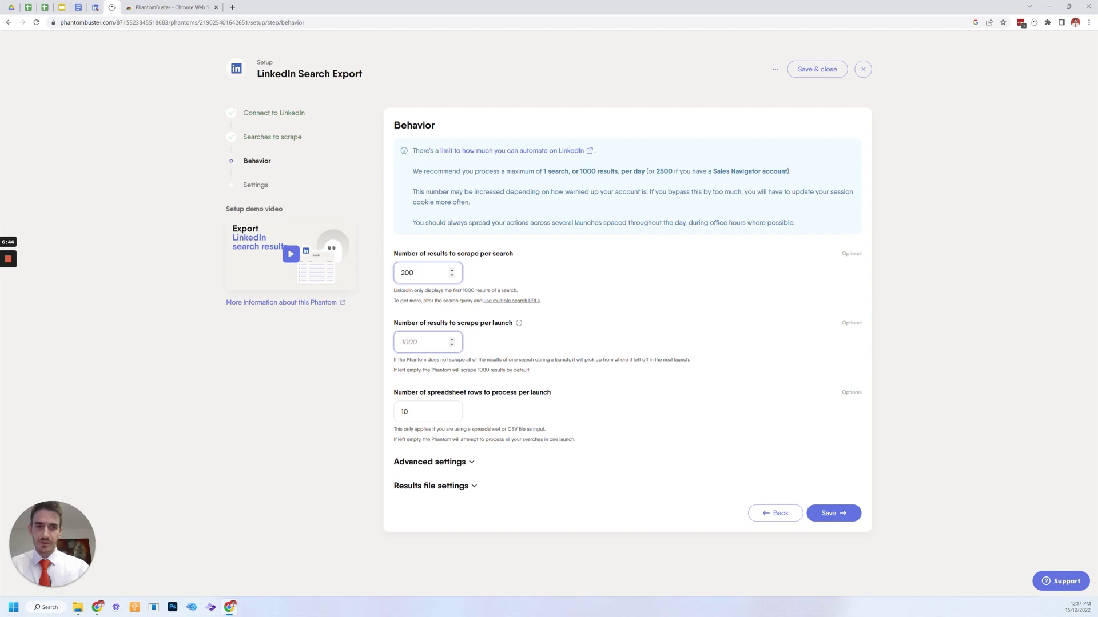
{"action": "left_click", "coordinate": [427, 412]}
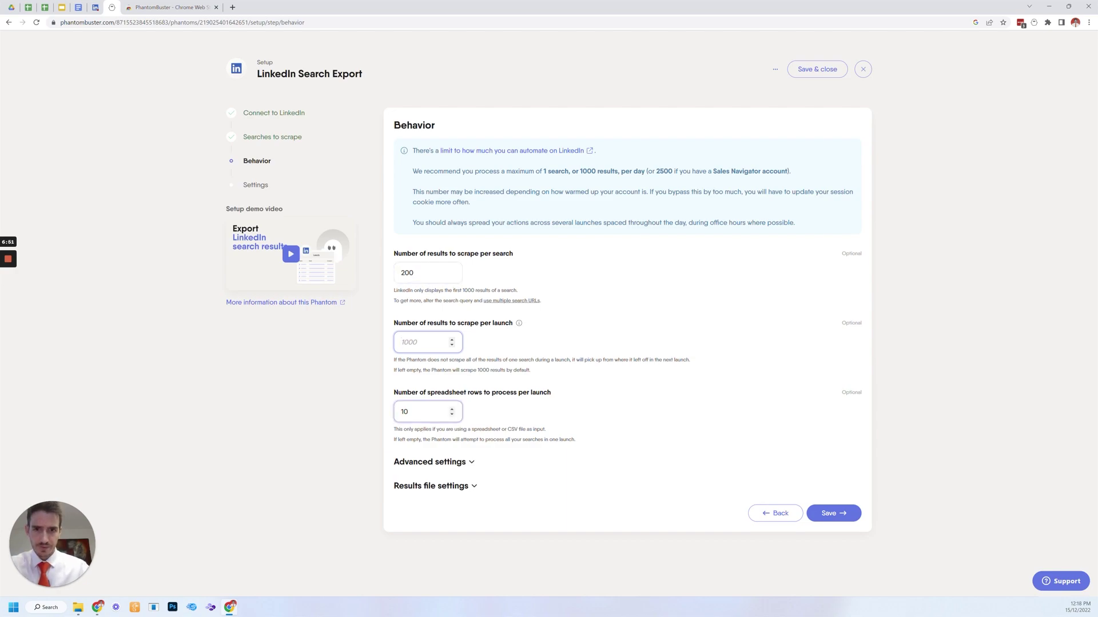
{"action": "left_click", "coordinate": [423, 342]}
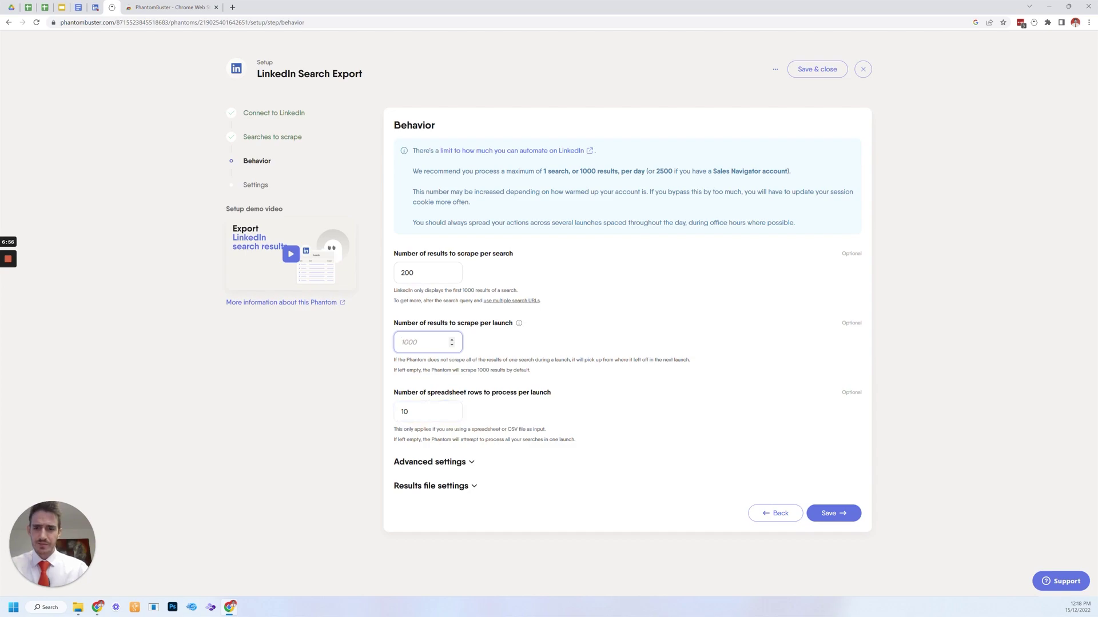
{"action": "left_click", "coordinate": [423, 273]}
{"action": "double_click", "coordinate": [407, 272]}
{"action": "type", "text": "100"}
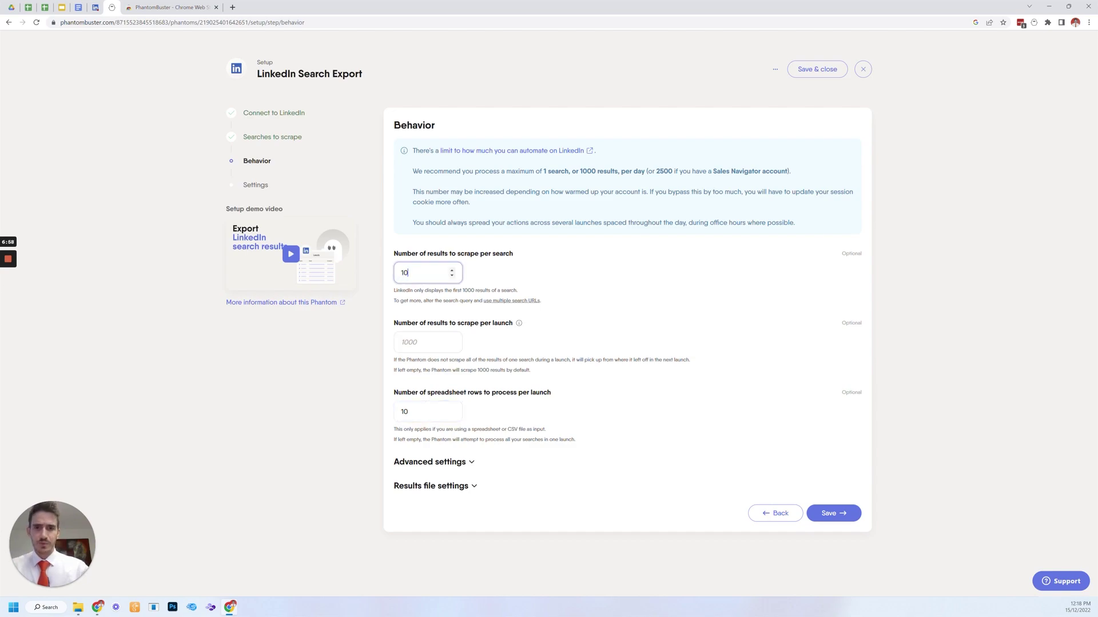
{"action": "left_click", "coordinate": [423, 342]}
{"action": "type", "text": "100"}
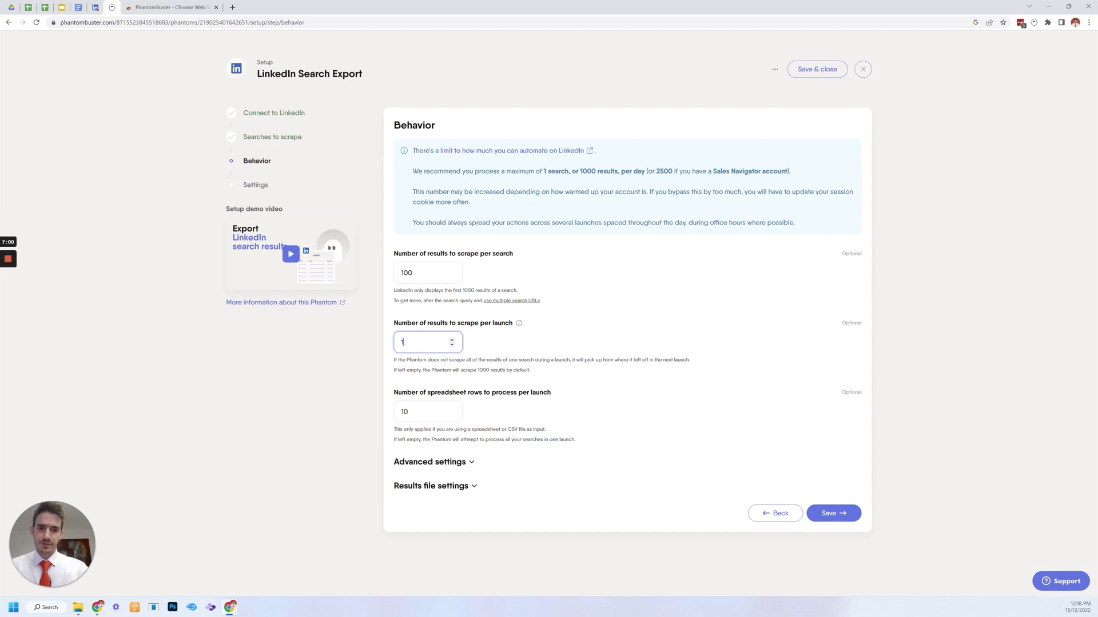
- Name the results file 'Test example' and save the Behavior step
{"action": "left_click", "coordinate": [460, 461]}
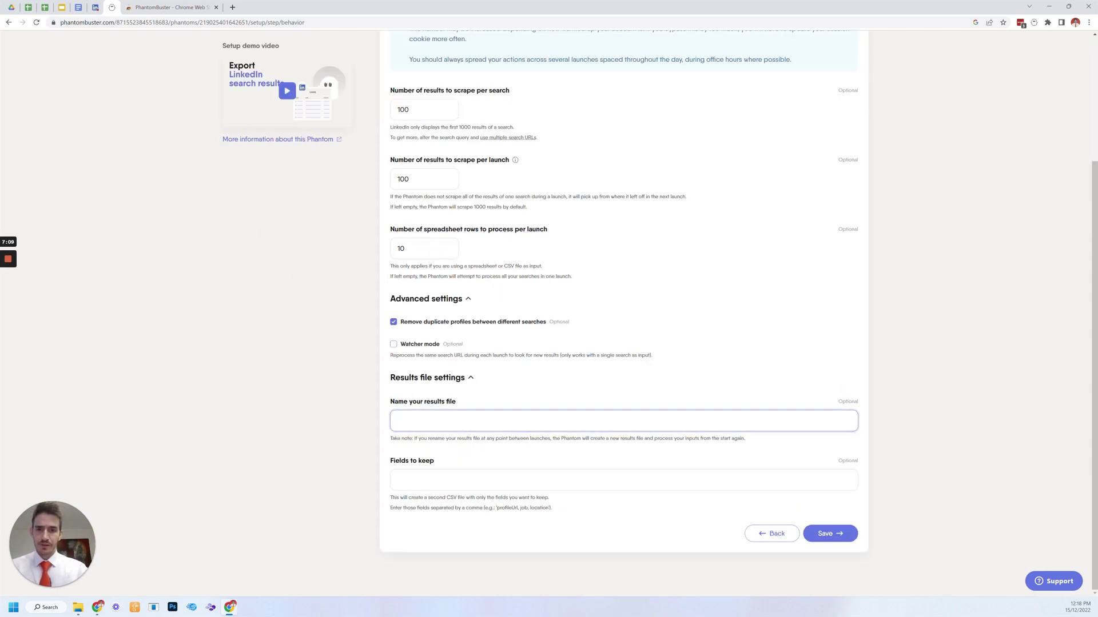
{"action": "type", "text": "Test ex"}
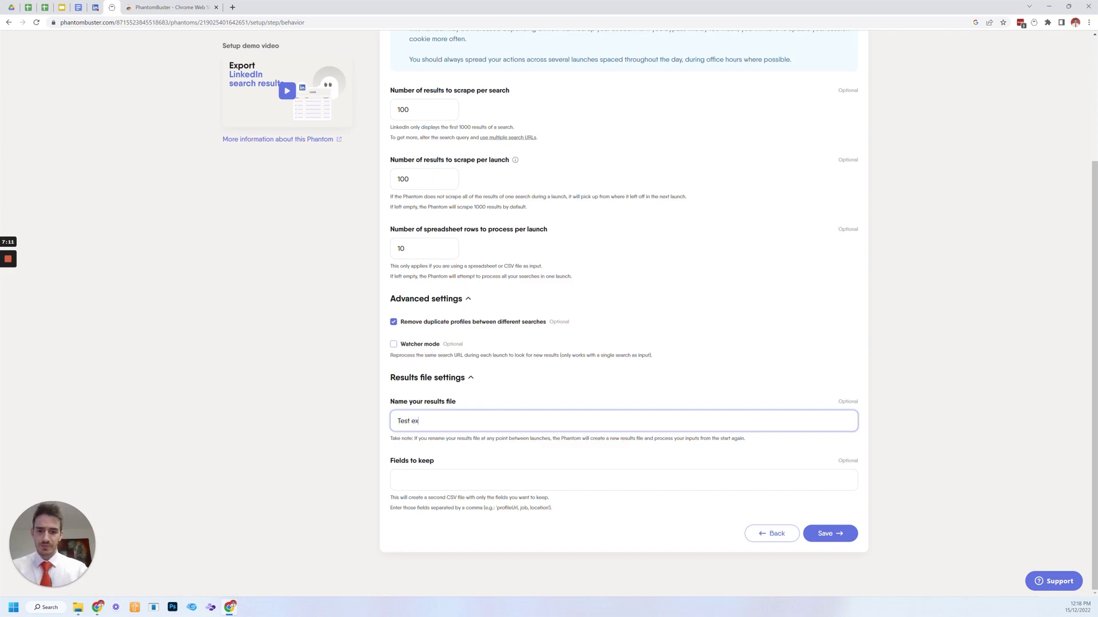
{"action": "type", "text": "ample"}
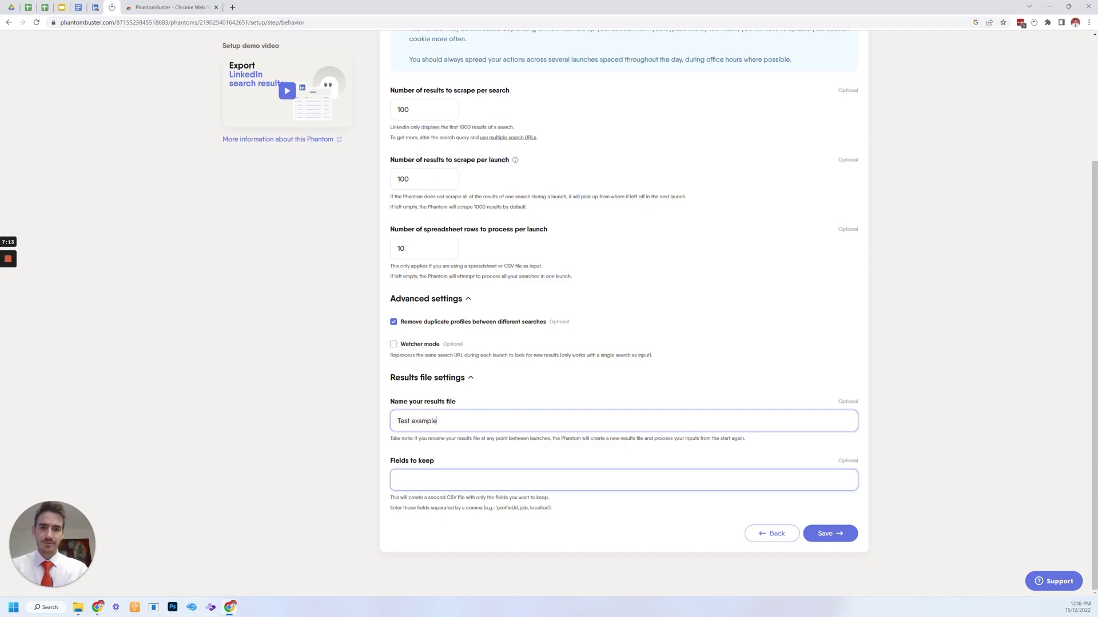
{"action": "left_click", "coordinate": [826, 534]}
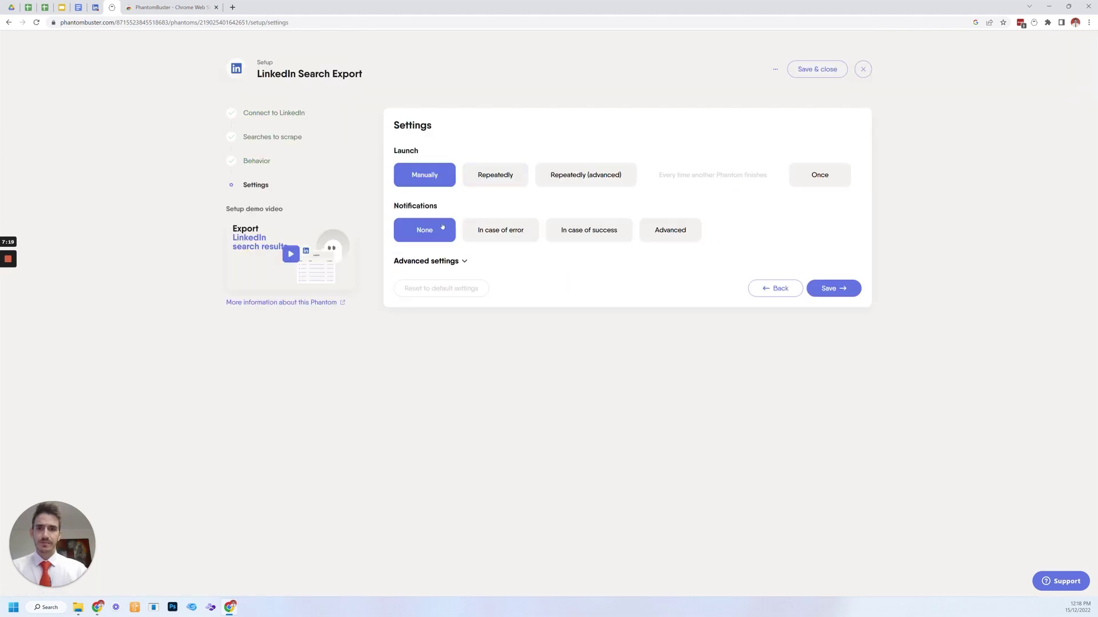
- Save the Launch Manually setting and launch the phantom to scrape 100 profiles
{"action": "left_click", "coordinate": [831, 292]}
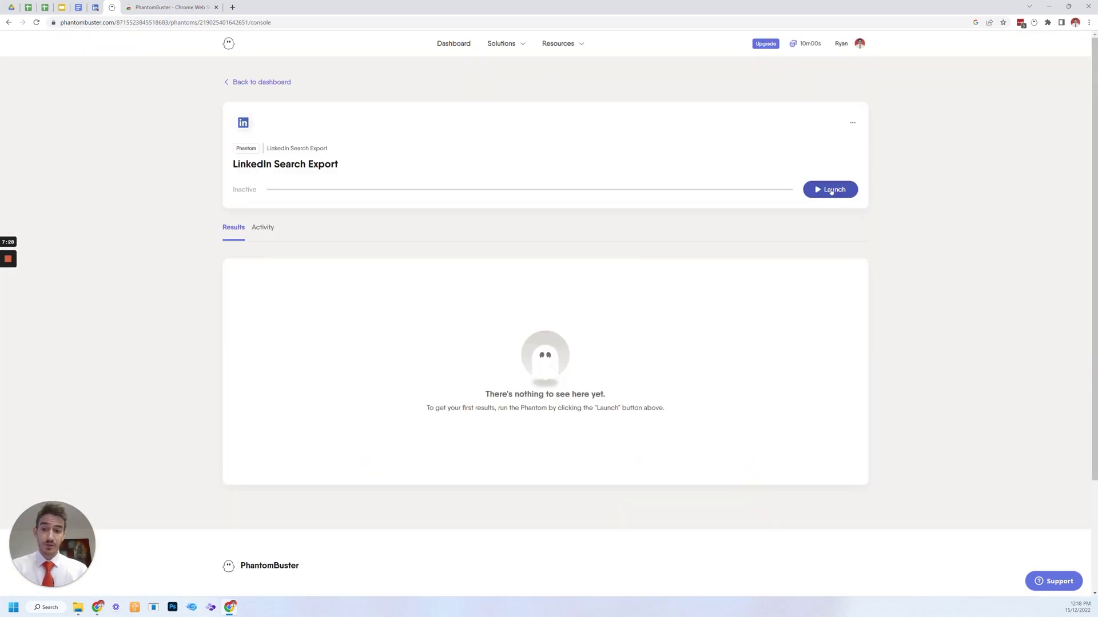
{"action": "left_click", "coordinate": [831, 190]}
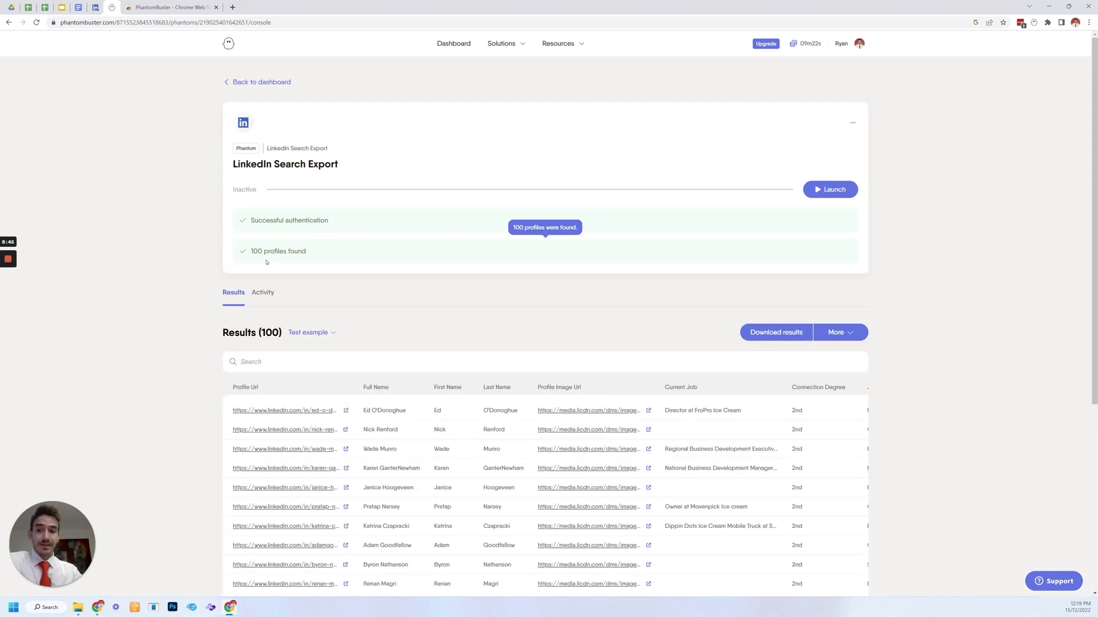
- Download the Test example results and open them in Google Sheets
{"action": "scroll", "coordinate": [371, 249], "scroll_direction": "down", "scroll_amount": 2}
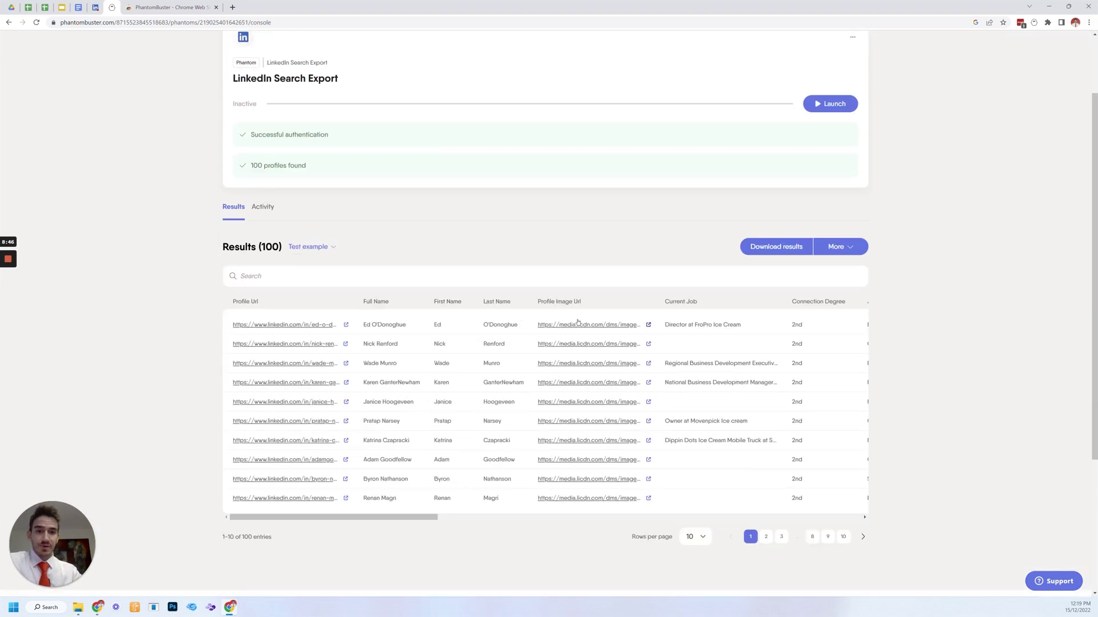
{"action": "left_click", "coordinate": [785, 249]}
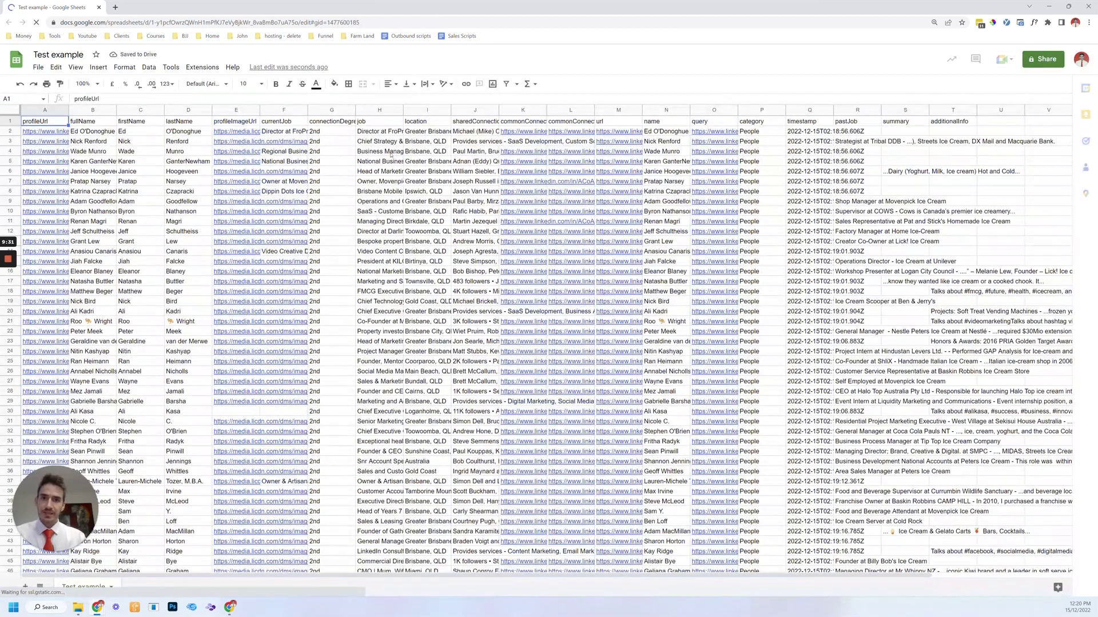
- Create a filter across columns A–T of the sheet
{"action": "left_click", "coordinate": [373, 122]}
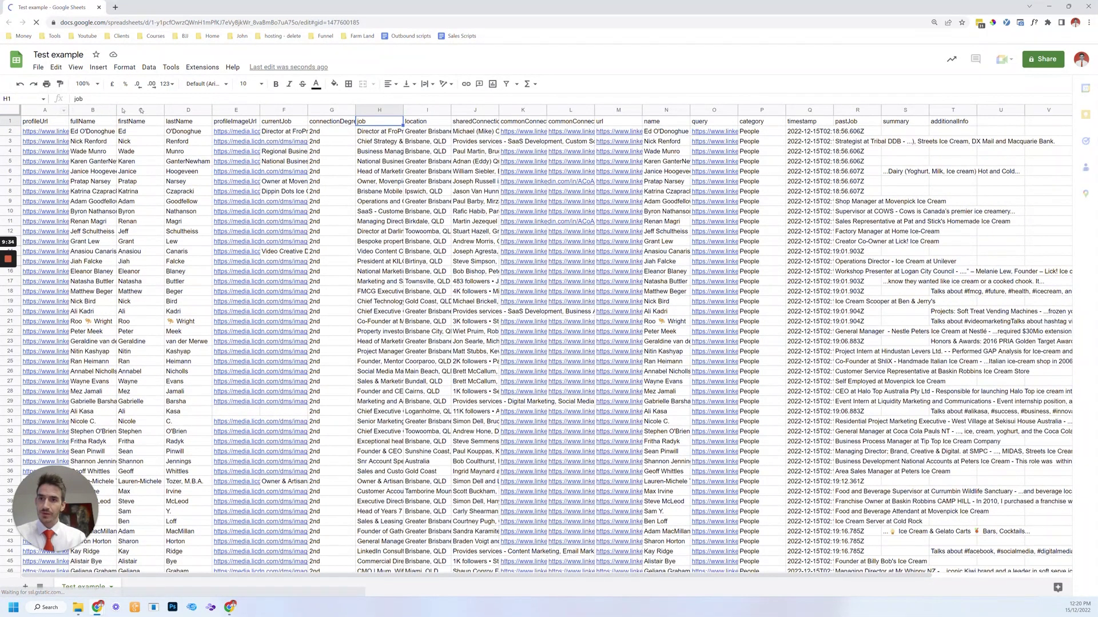
{"action": "left_click_drag", "start_coordinate": [57, 109], "coordinate": [952, 110]}
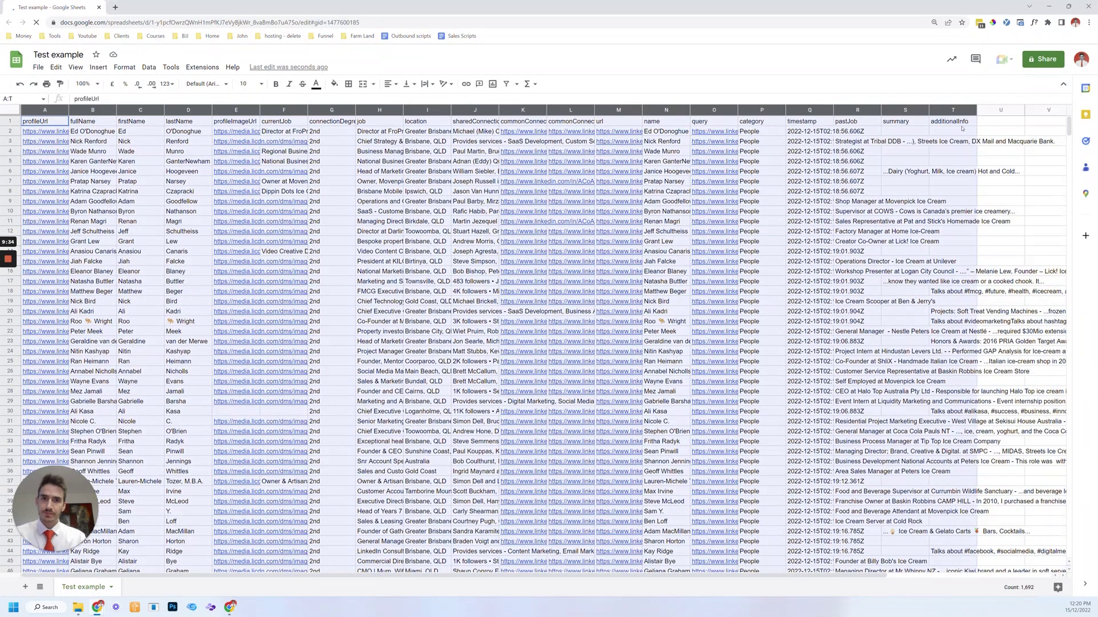
{"action": "left_click", "coordinate": [148, 67]}
{"action": "left_click", "coordinate": [178, 122]}
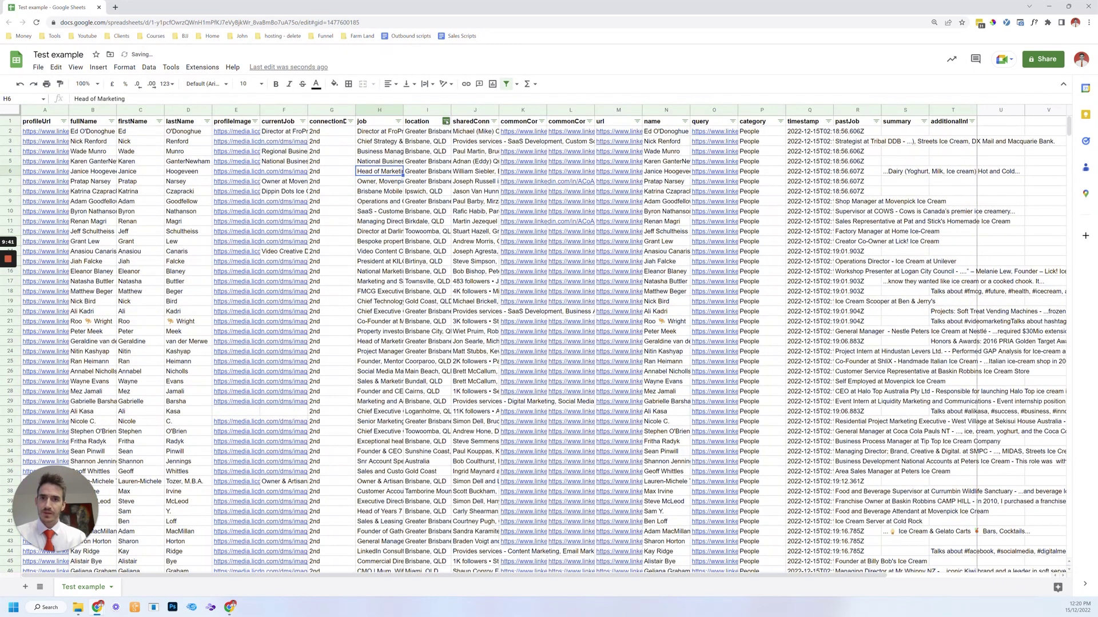
- Sort the profiles A to Z by the location column
{"action": "left_click", "coordinate": [445, 122]}
{"action": "left_click", "coordinate": [425, 136]}
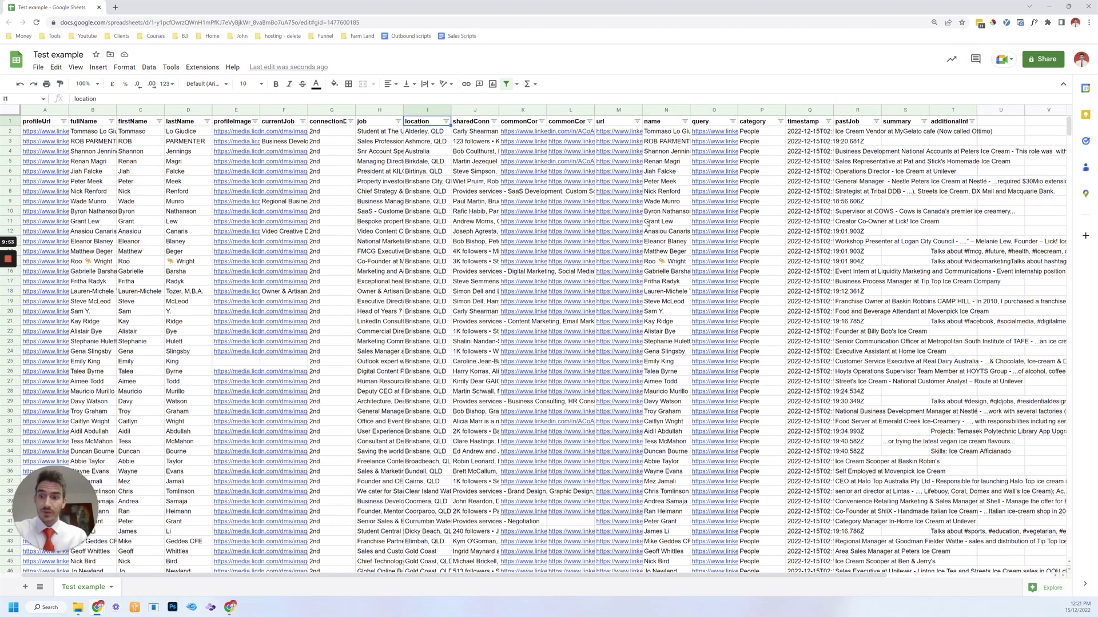
{"action": "mouse_move", "coordinate": [611, 260]}
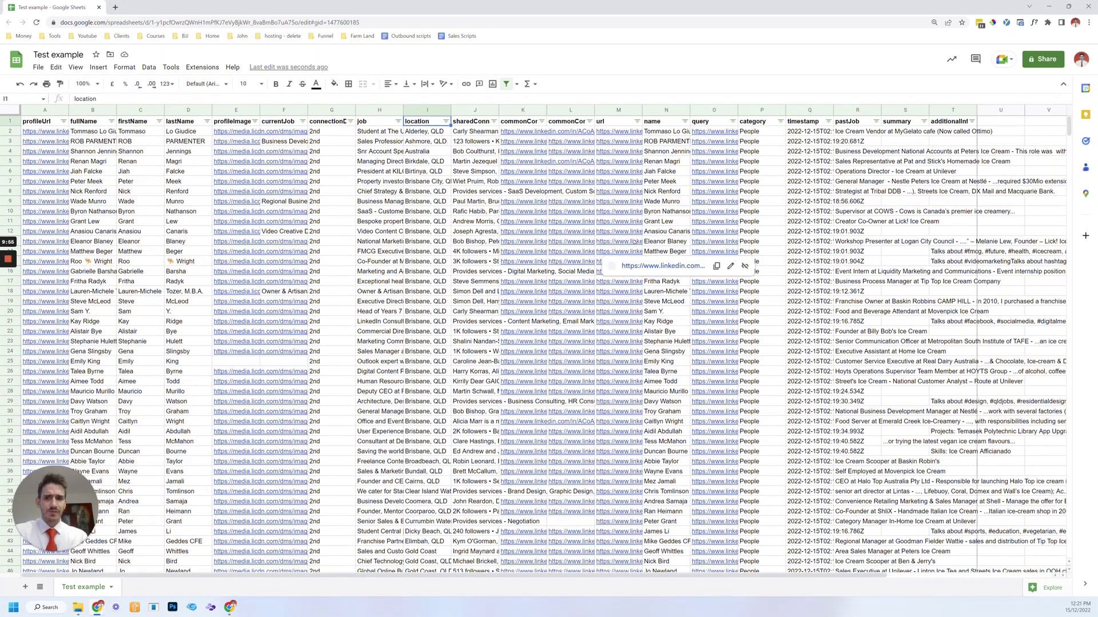